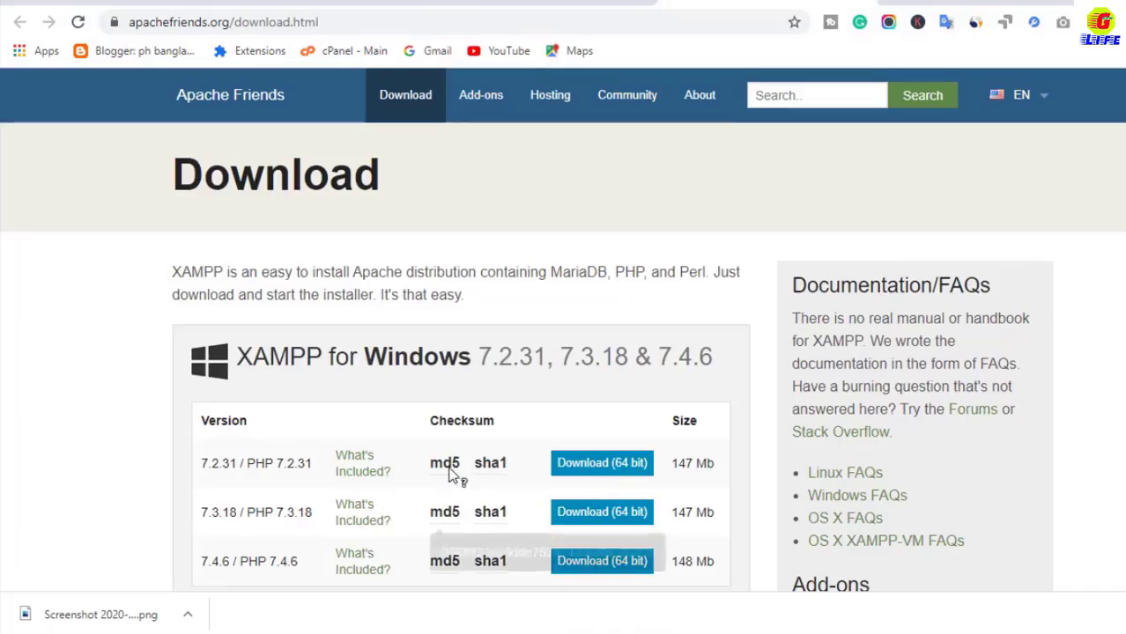
Step: Review the XAMPP downloads for Windows, Linux and OS X, and download the 64-bit Windows installer for version 7.2.31
scroll(345, 415, "down", 1)
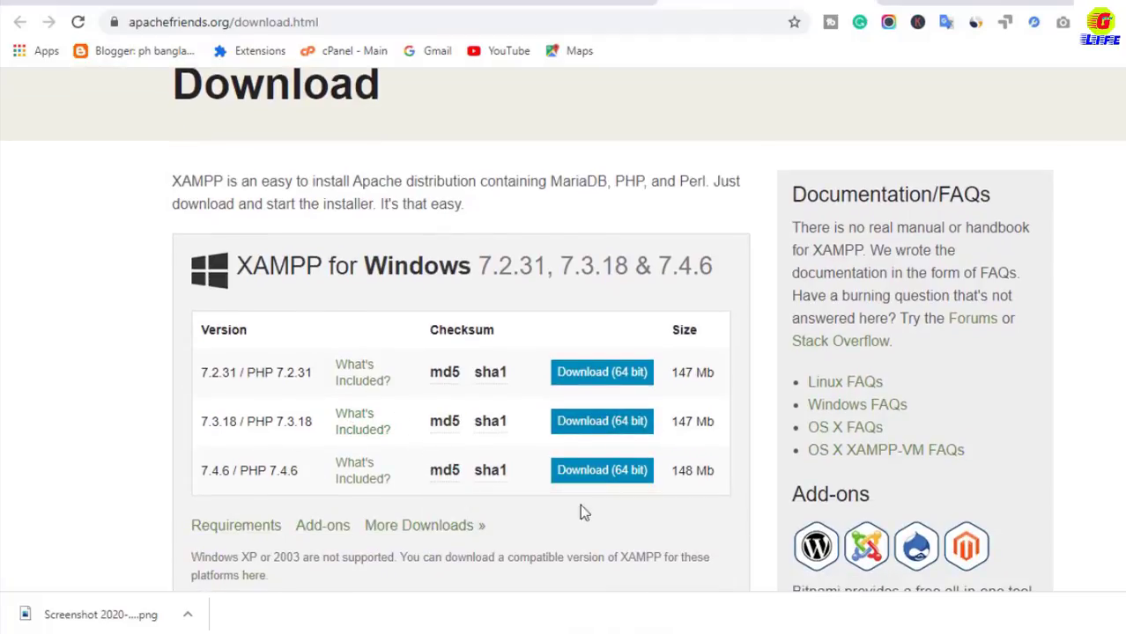
scroll(586, 441, "down", 3)
scroll(394, 437, "down", 1)
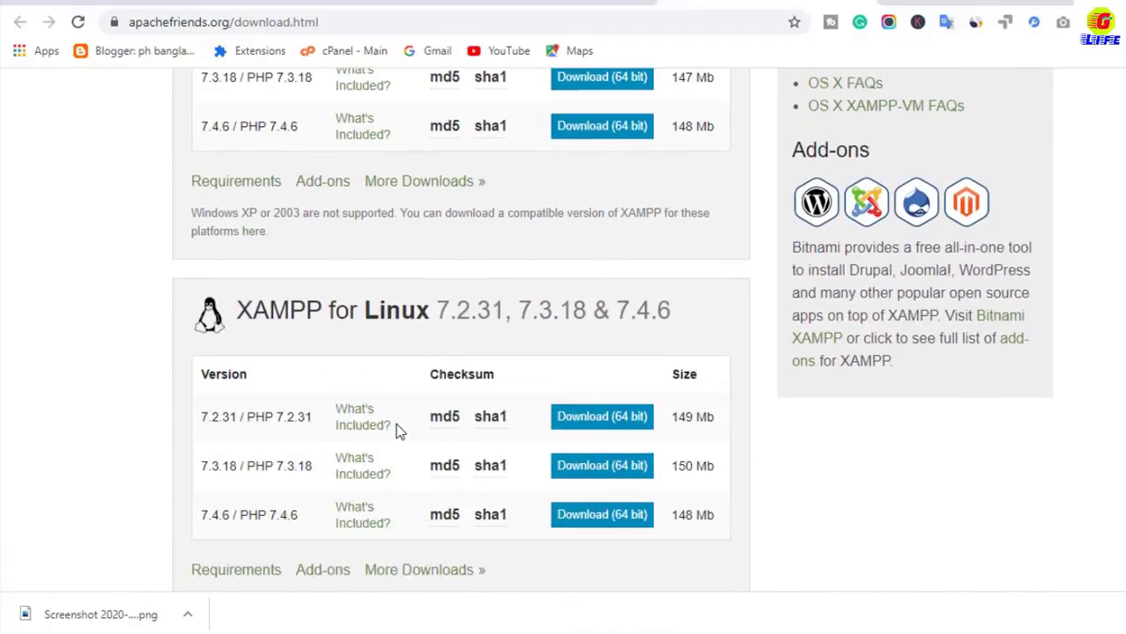
scroll(546, 421, "down", 2)
scroll(546, 423, "down", 1)
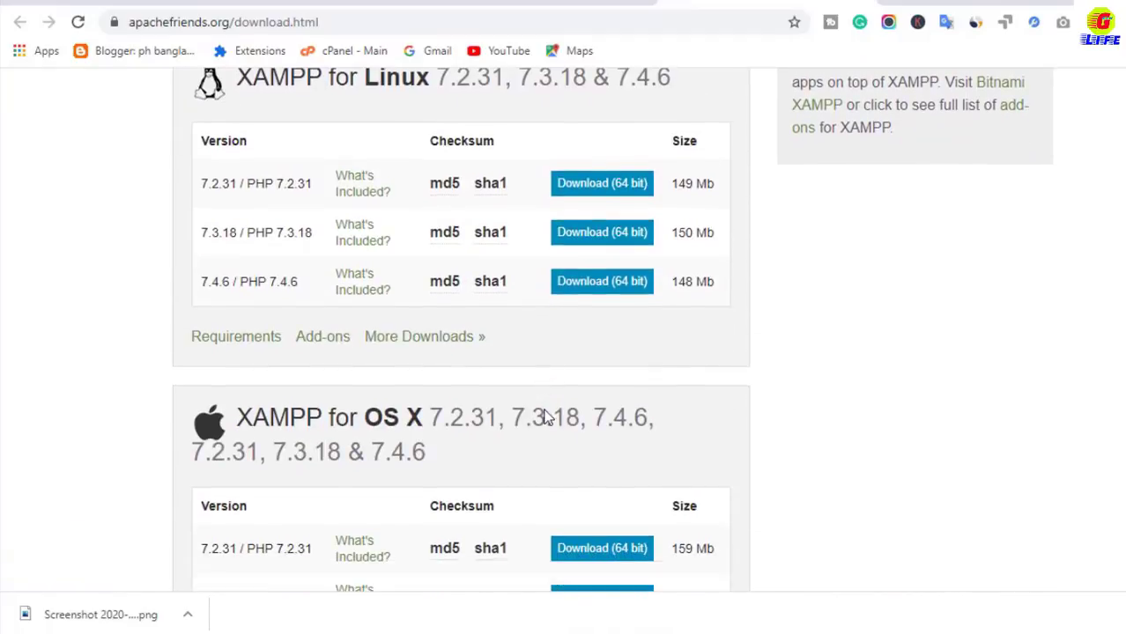
scroll(387, 405, "down", 2)
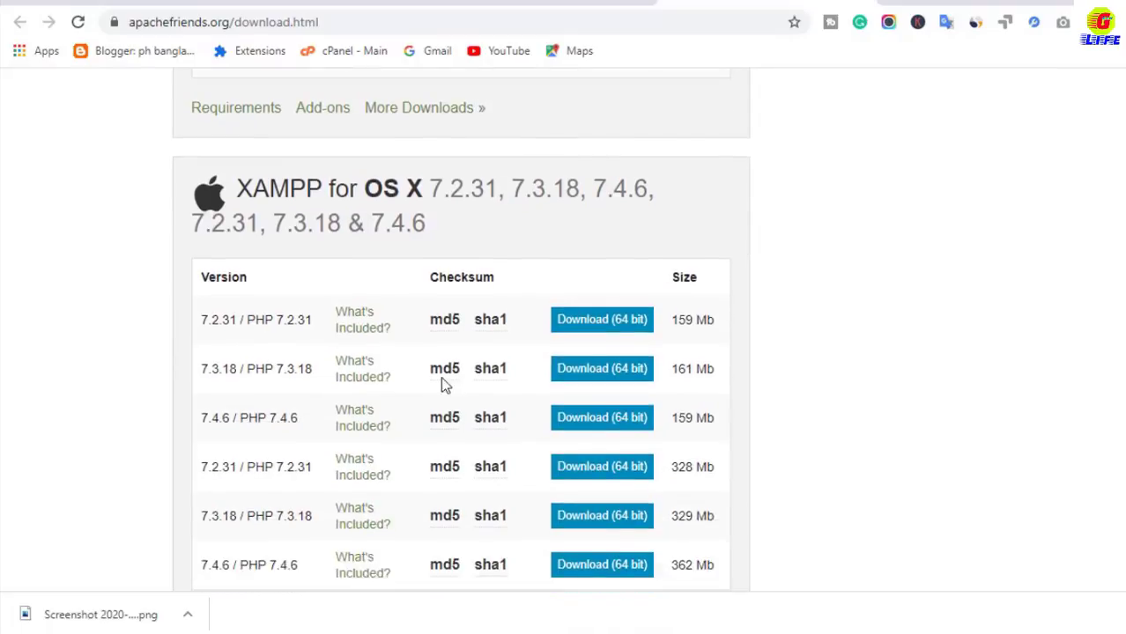
scroll(537, 370, "down", 2)
scroll(516, 422, "up", 10)
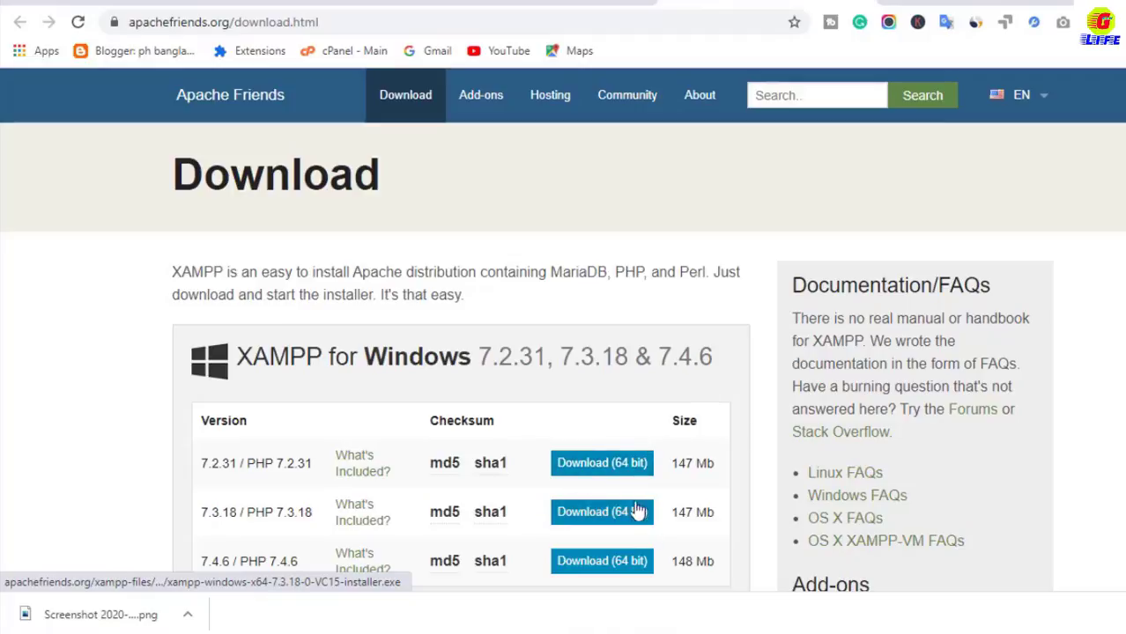
left_click(606, 464)
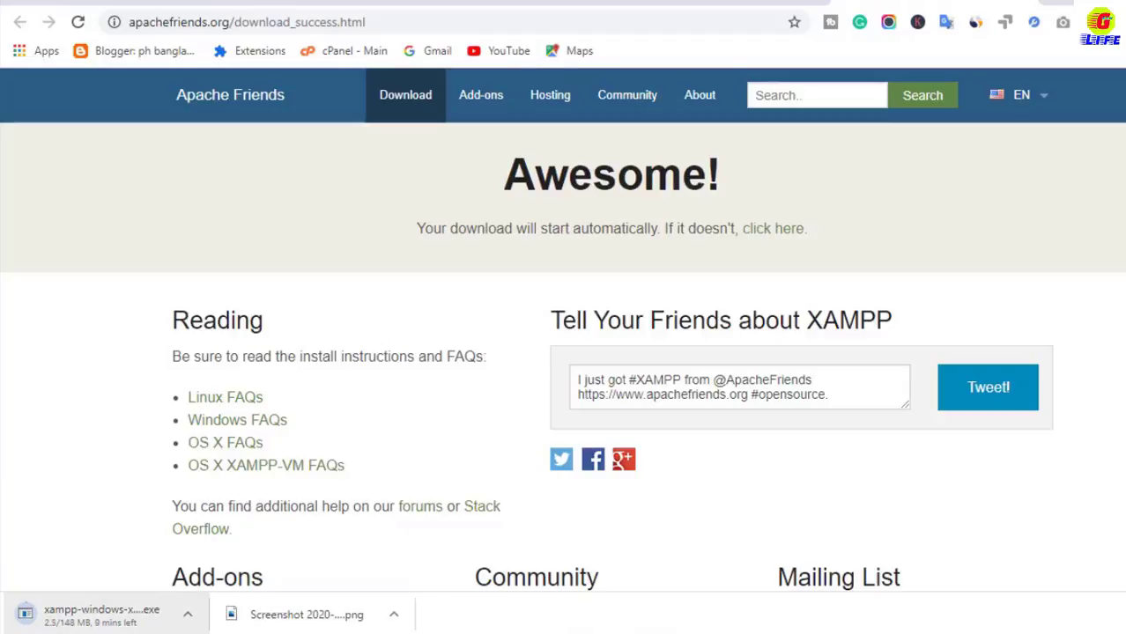
Step: Set the XAMPP installer to open when done and pause its download
left_click(132, 621)
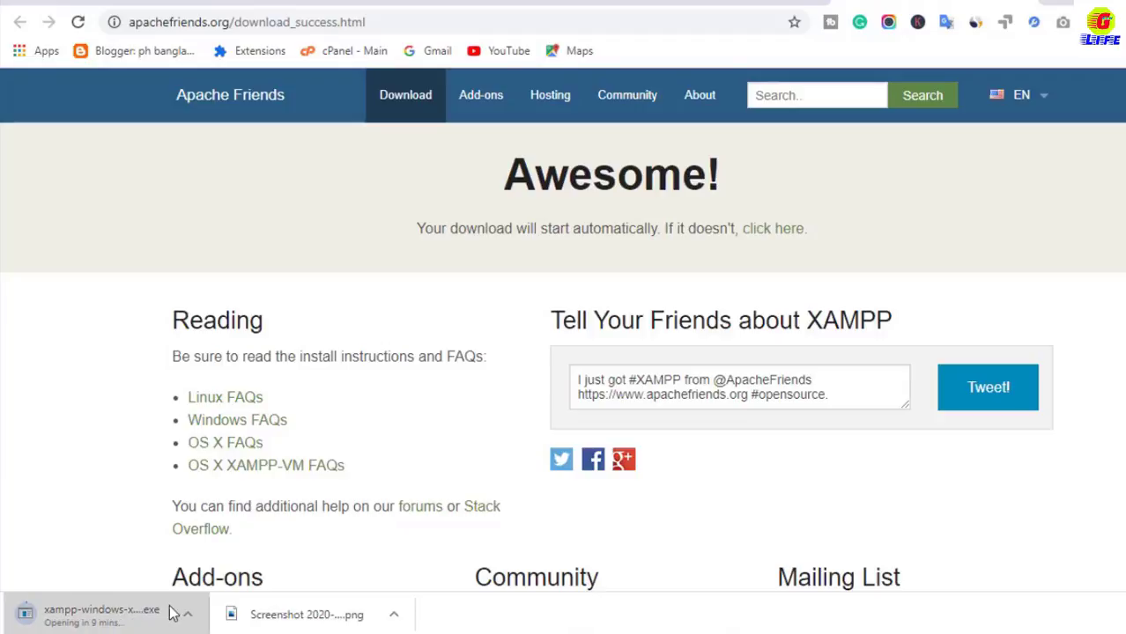
left_click(187, 614)
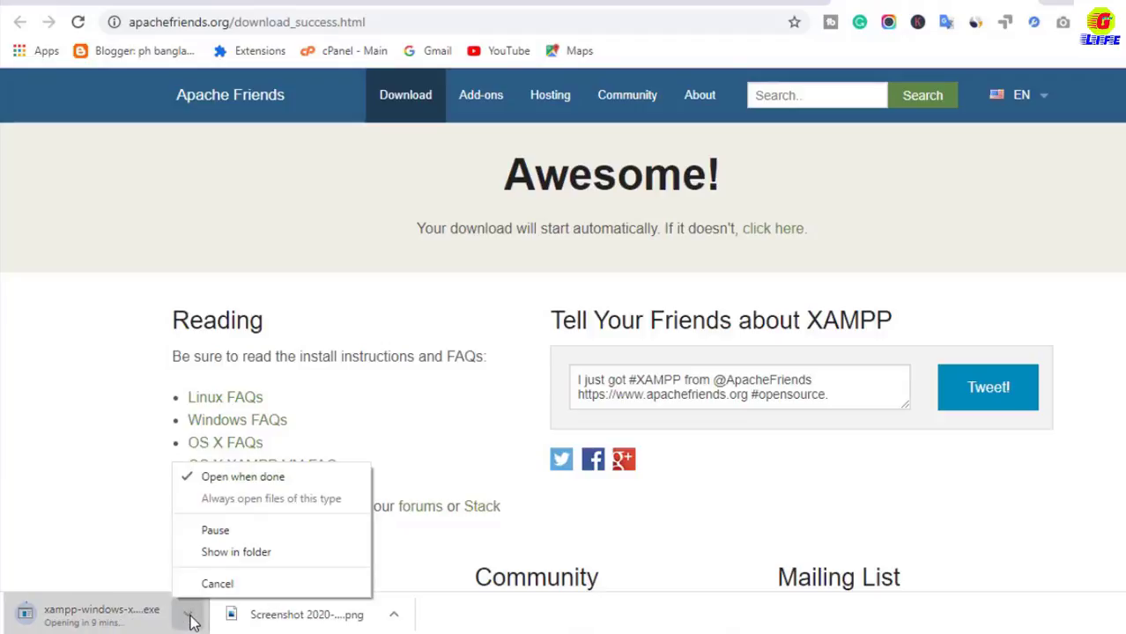
left_click(211, 549)
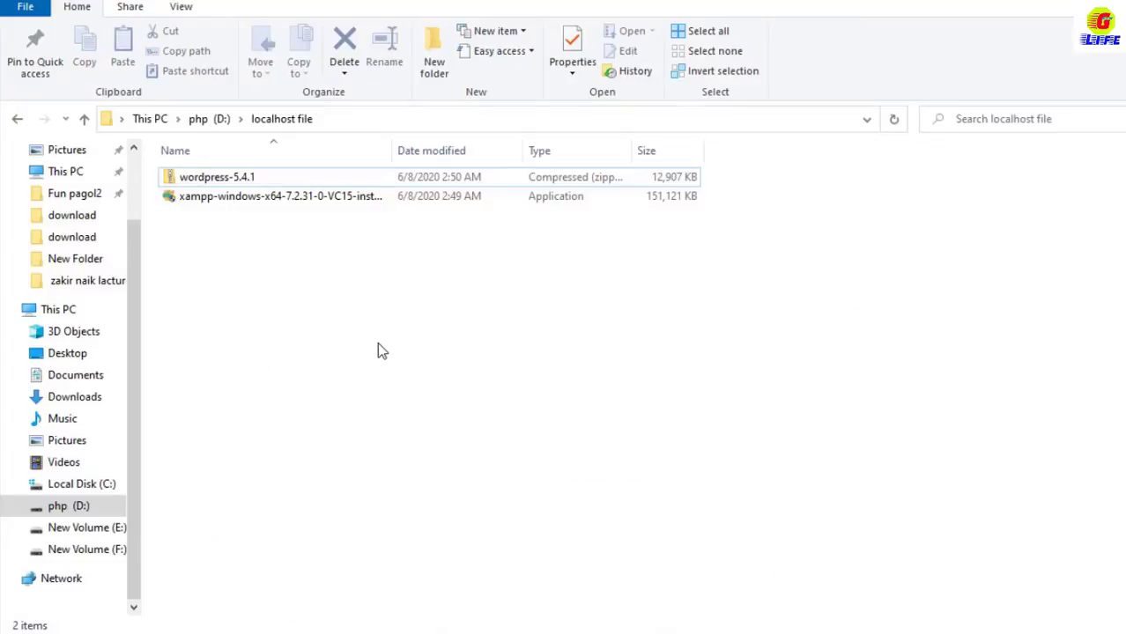
Step: Run the xampp-windows-x64-7.2.31 installer from the localhost file folder and keep all components selected, advancing to the installation folder choice
double_click(218, 199)
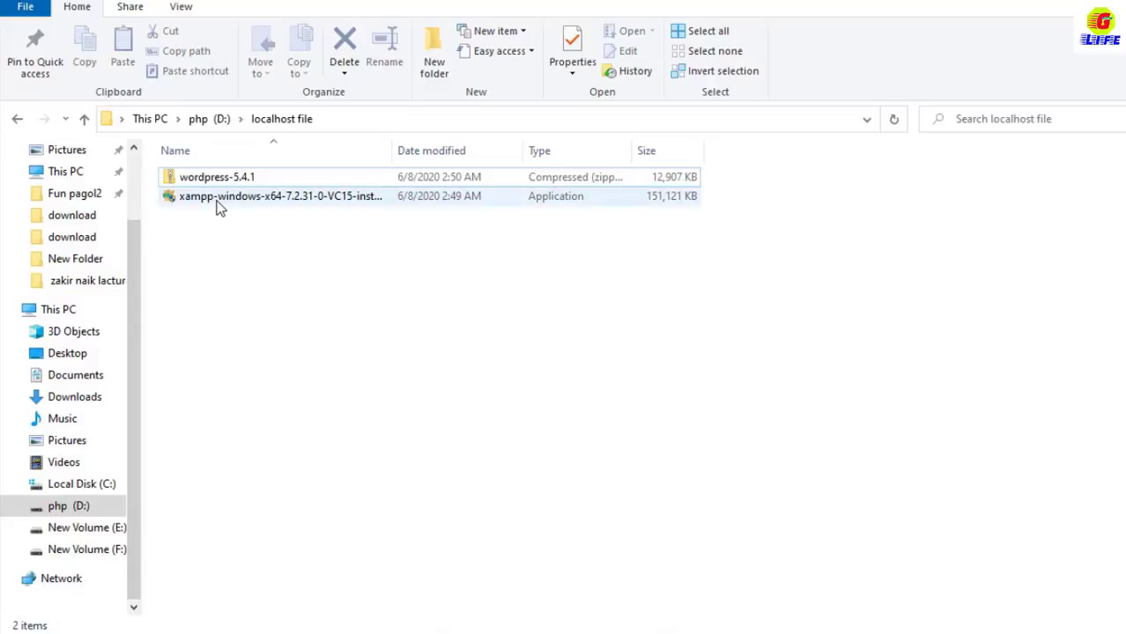
left_click(627, 342)
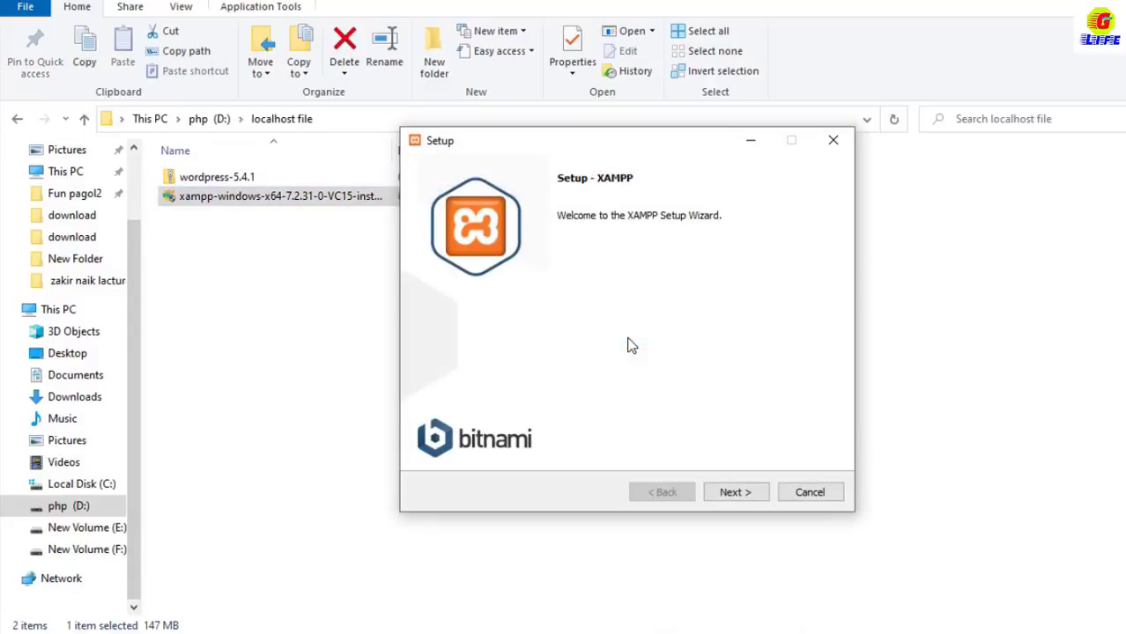
left_click(740, 492)
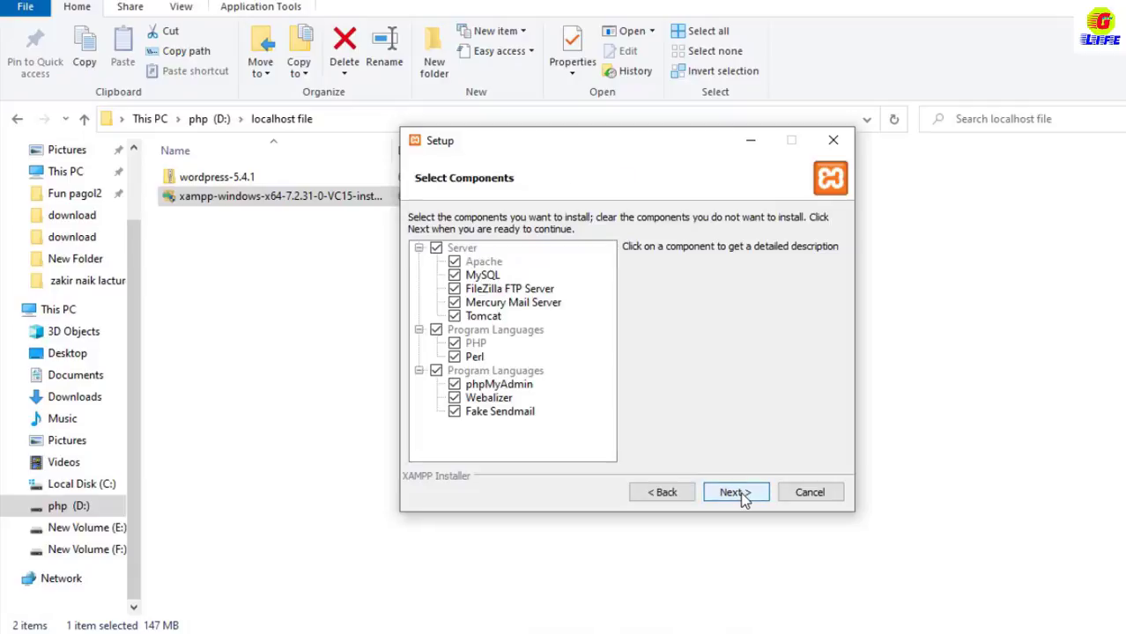
left_click(740, 492)
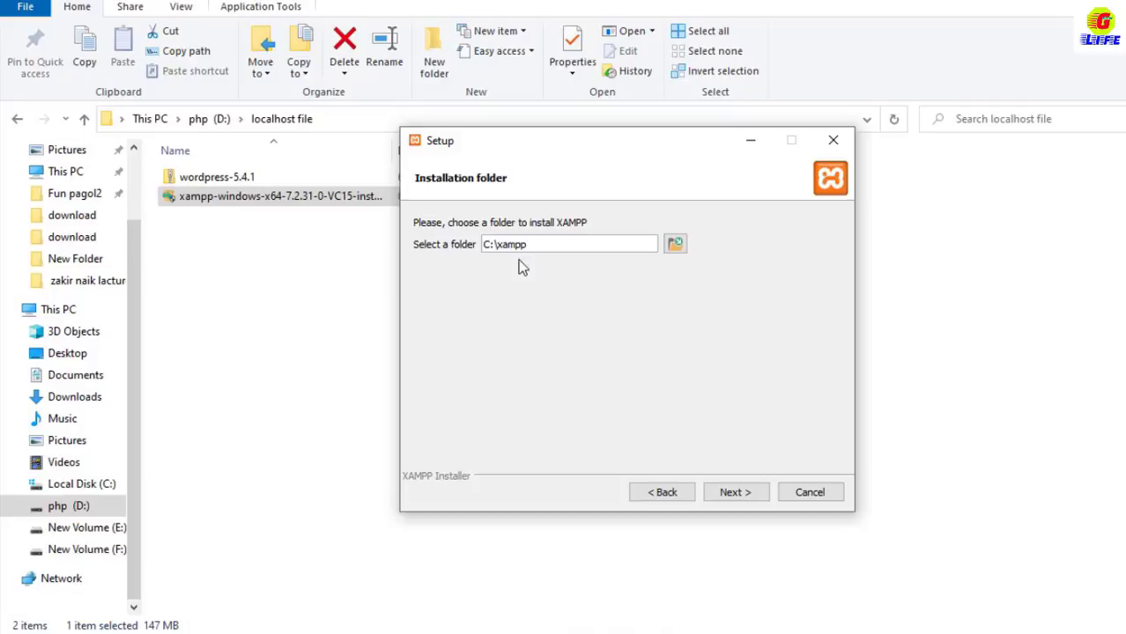
Step: Browse the drives for a XAMPP installation folder, dismiss the folder selection and exit the setup wizard
left_click(675, 245)
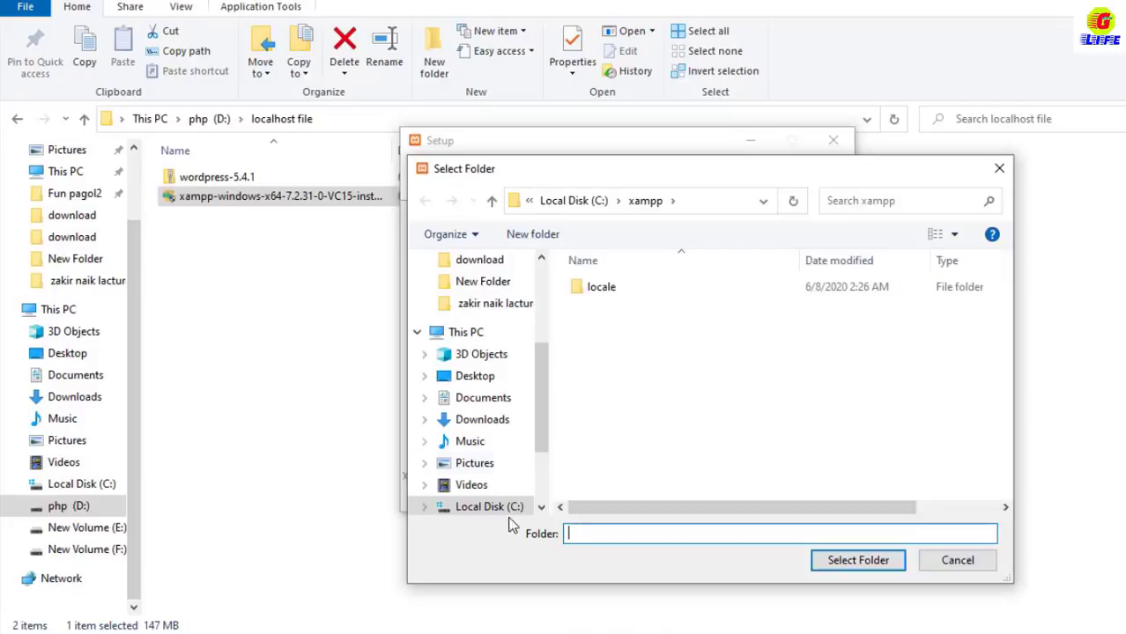
scroll(502, 432, "down", 2)
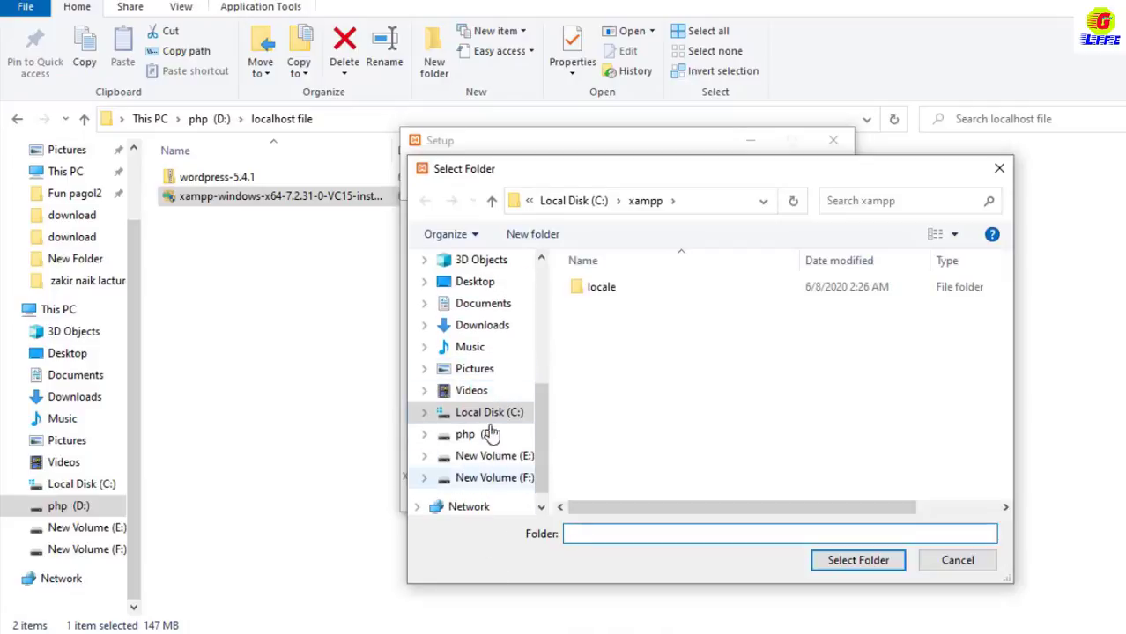
left_click(999, 168)
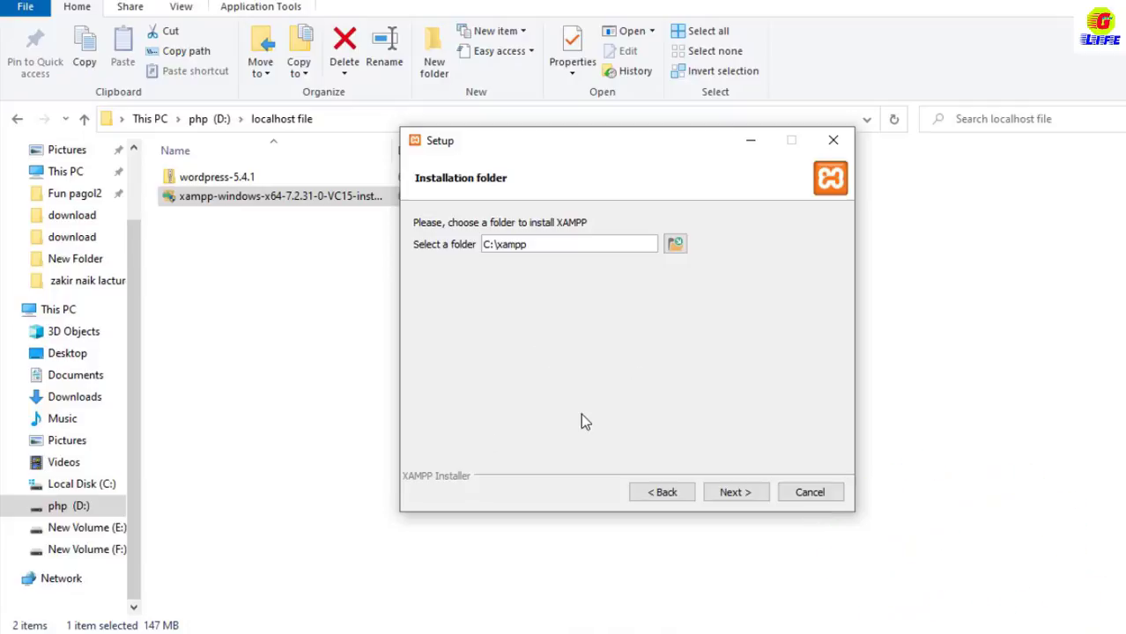
left_click(832, 140)
left_click(562, 319)
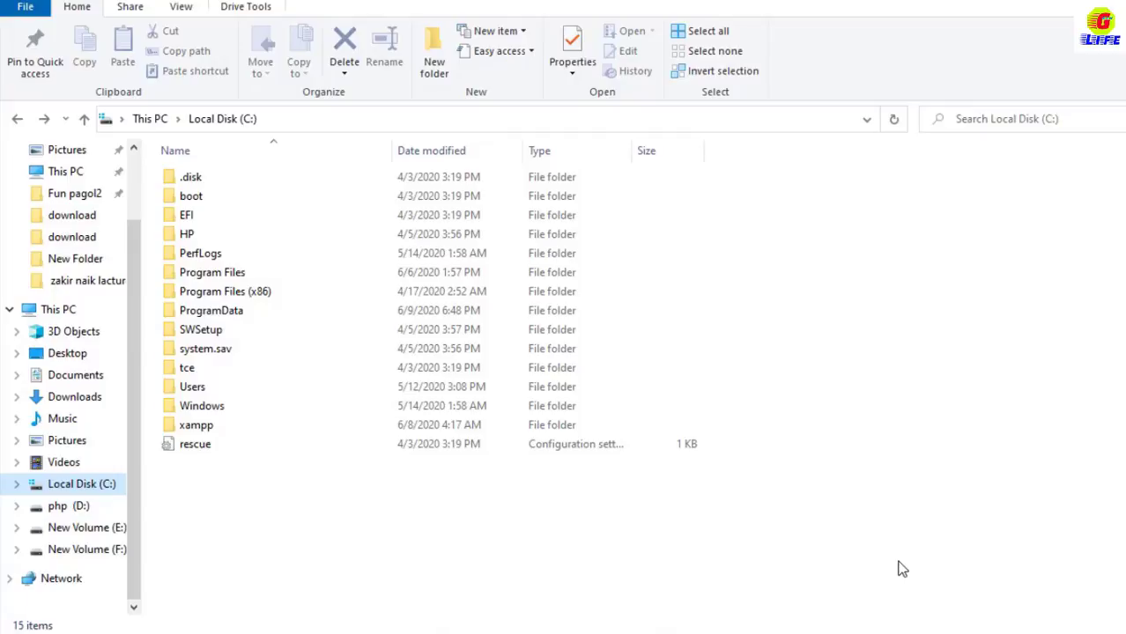
Step: Browse to the XAMPP installation in New folder I on drive D and launch the xampp-control application
double_click(228, 429)
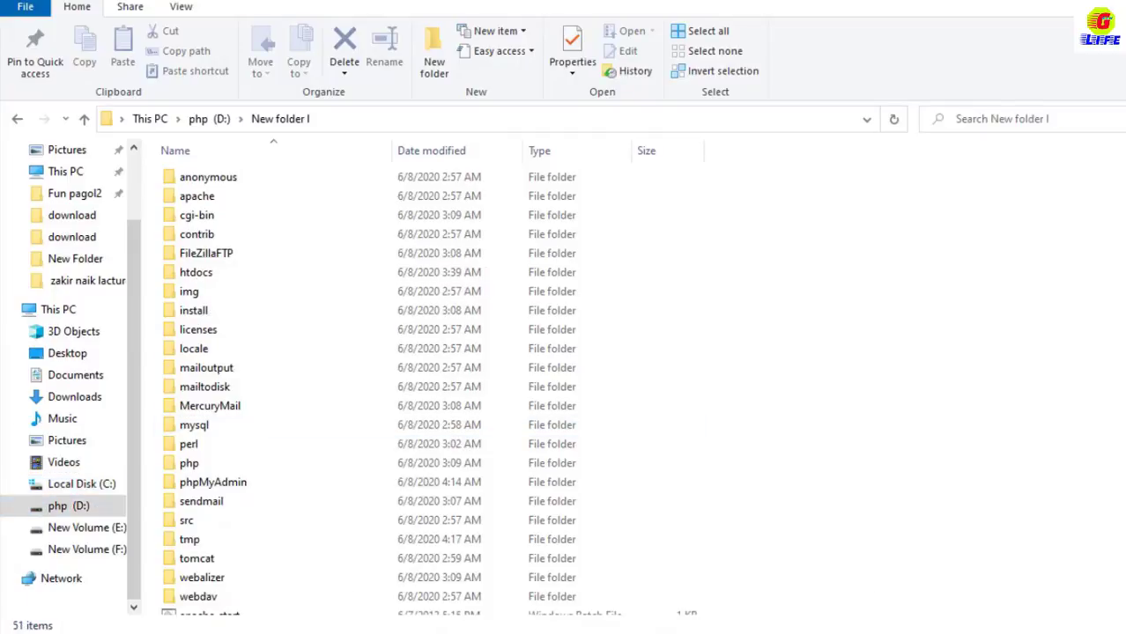
scroll(537, 475, "down", 4)
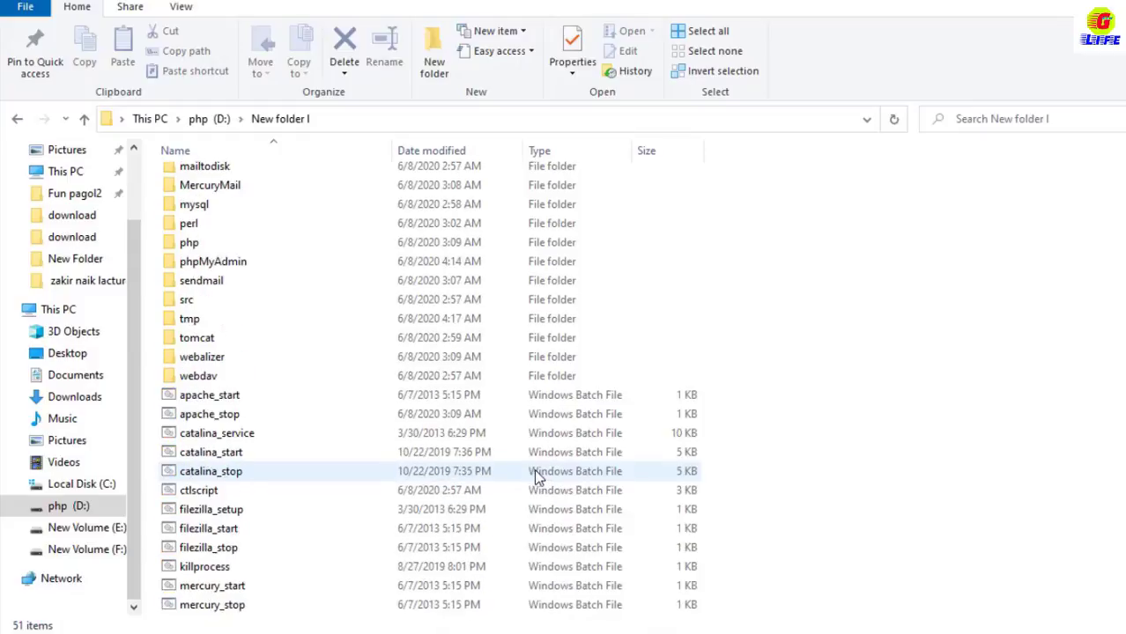
scroll(538, 475, "down", 5)
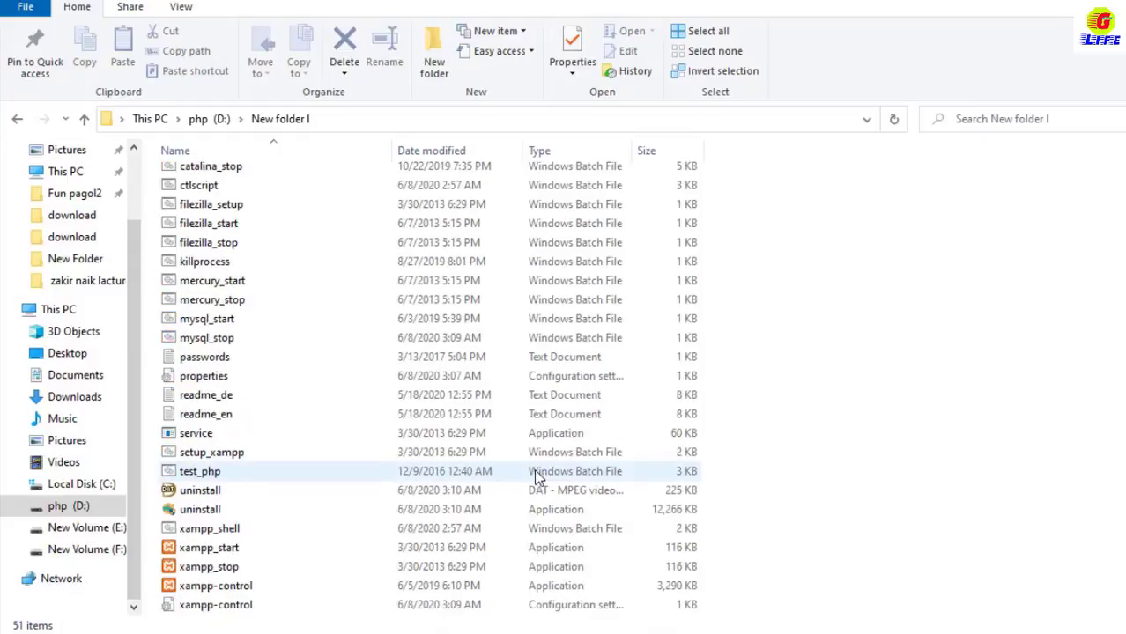
double_click(256, 591)
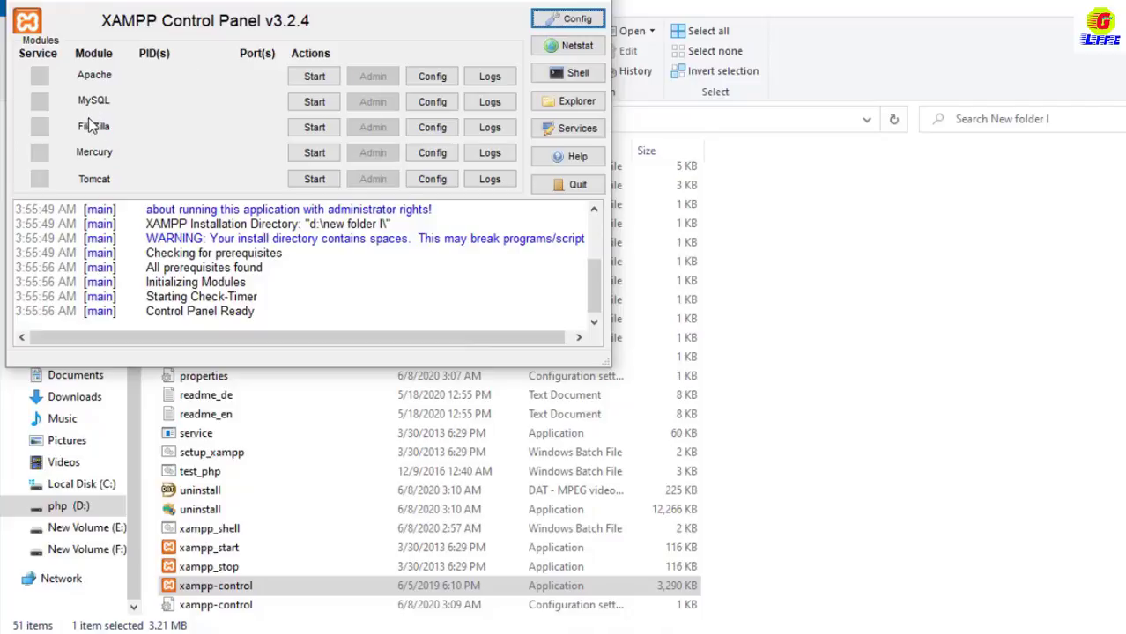
Step: Start the Apache and MySQL modules, then minimize the XAMPP Control Panel
left_click(308, 81)
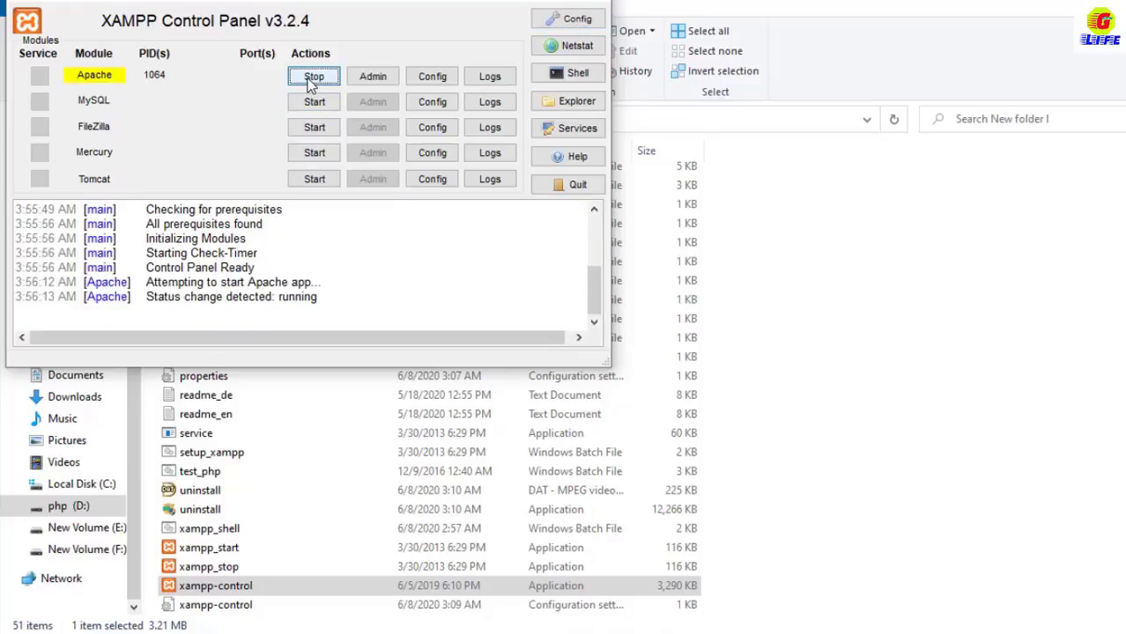
left_click(313, 102)
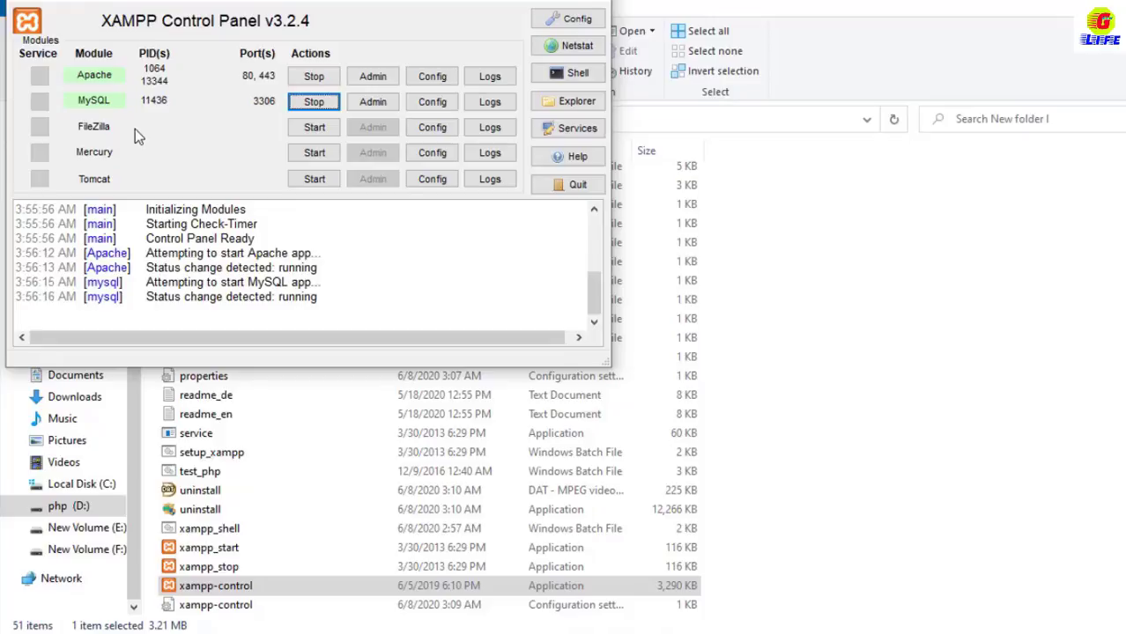
left_click(514, 1)
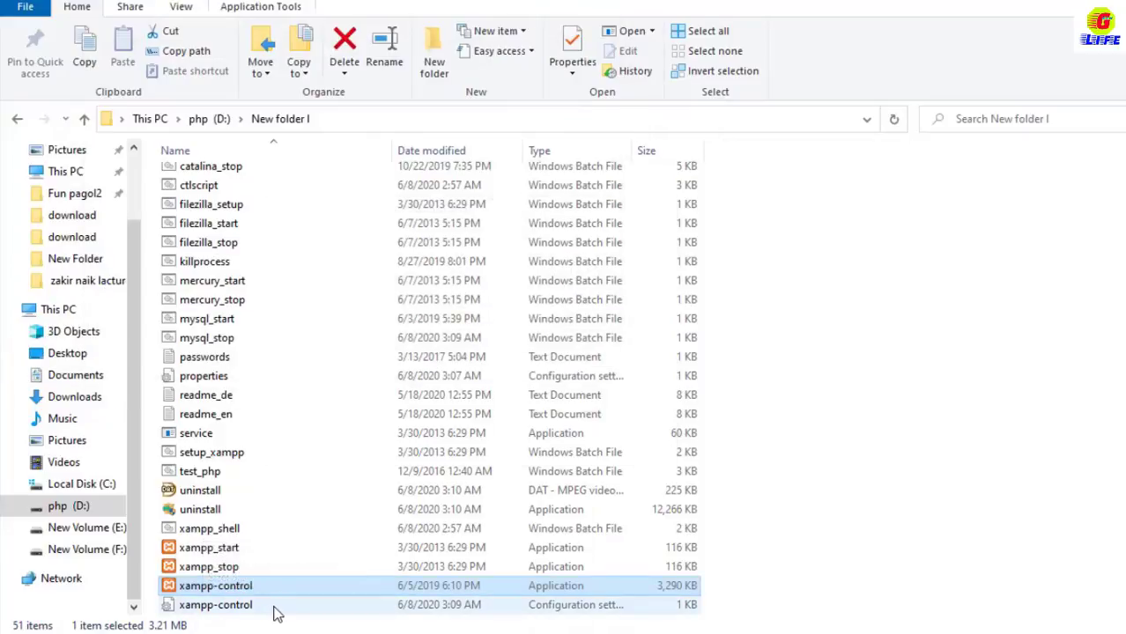
Step: Show the Send to options for the xampp-control application file
right_click(204, 591)
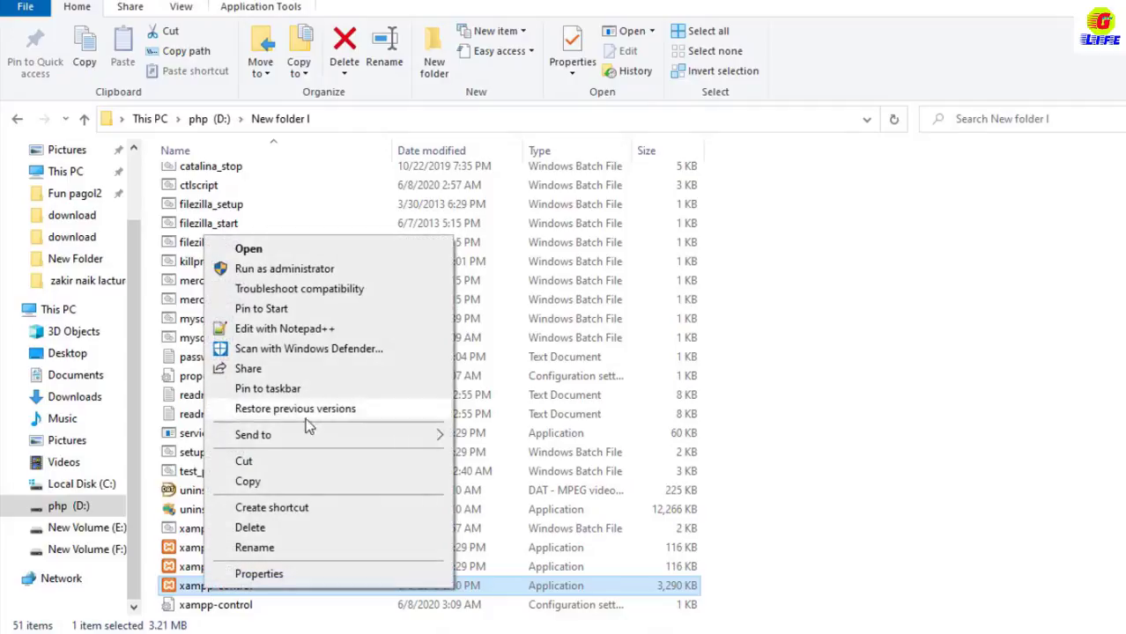
mouse_move(284, 441)
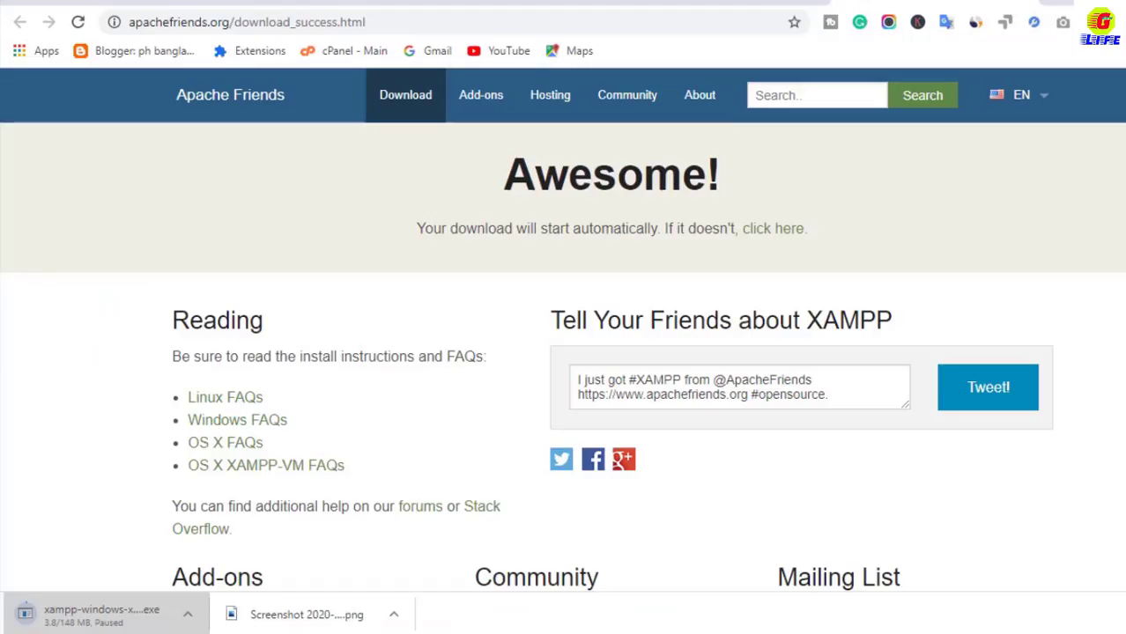
Step: Switch to the browser's "wordpress.org download" search results and open the Get WordPress download page
key("super+d")
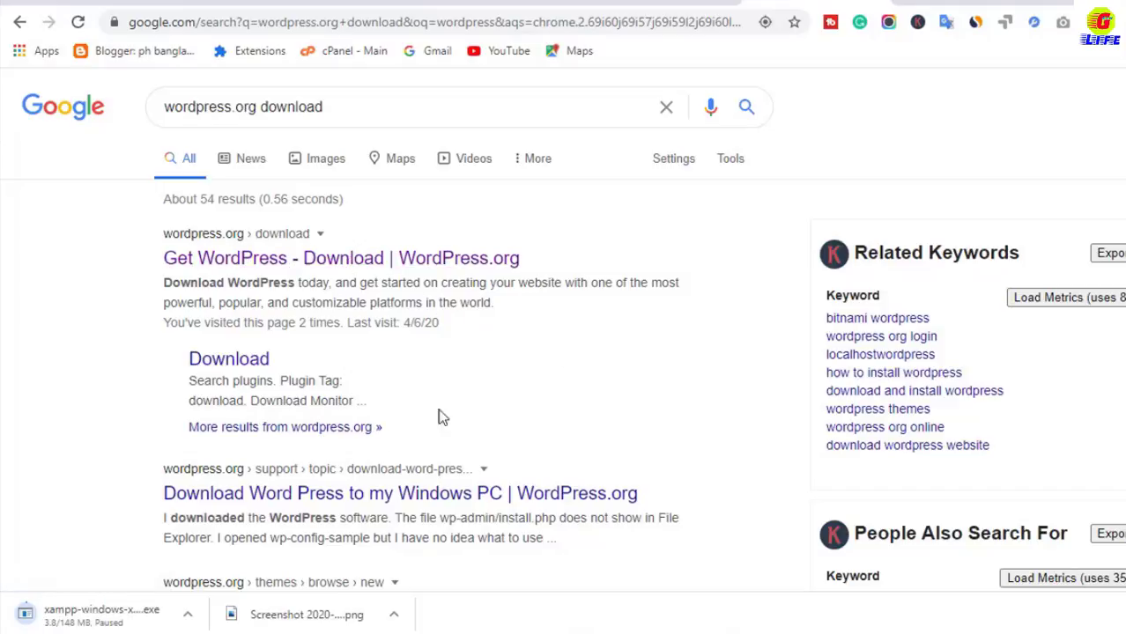
left_click(441, 259)
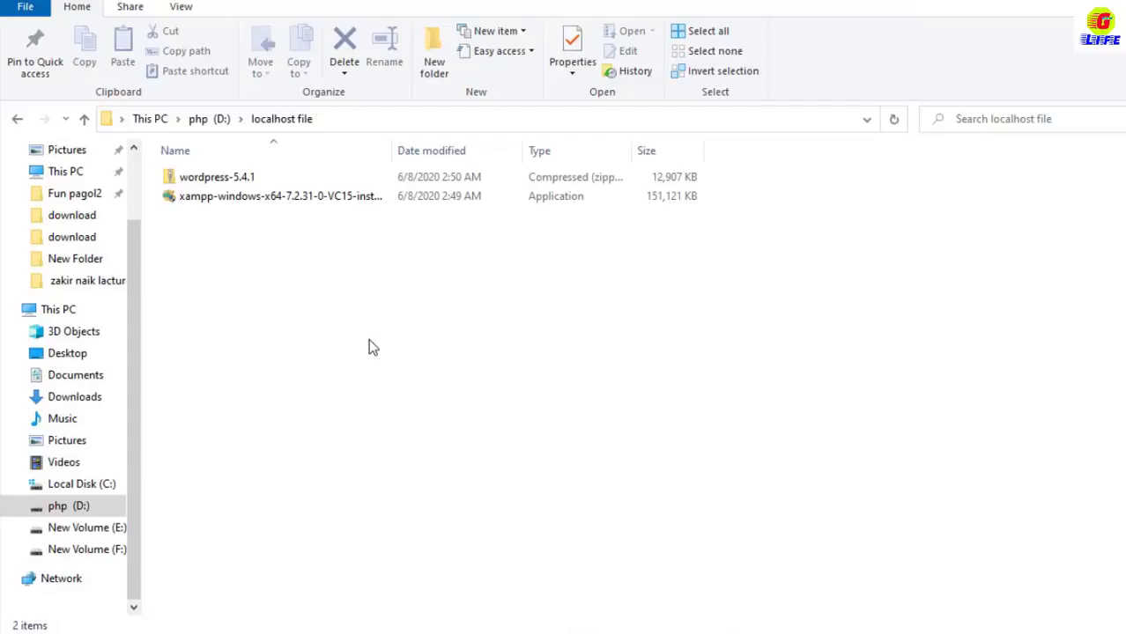
Step: Copy the wordpress-5.4.1 archive from the localhost file folder into the mylocalhostwebsite folder inside htdocs
left_click(221, 179)
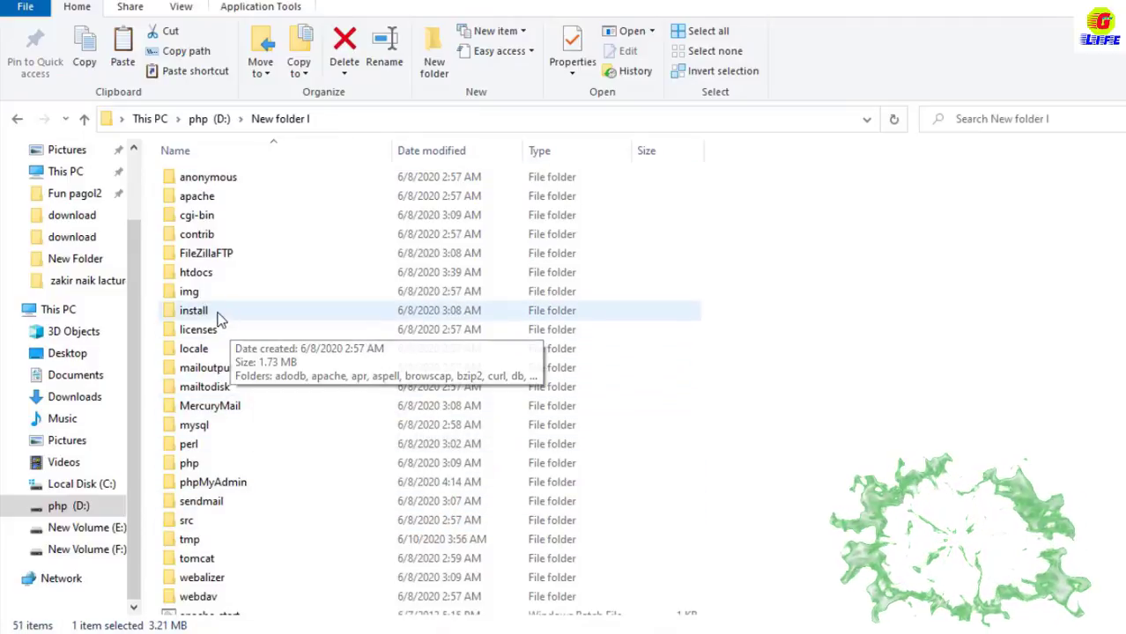
double_click(198, 274)
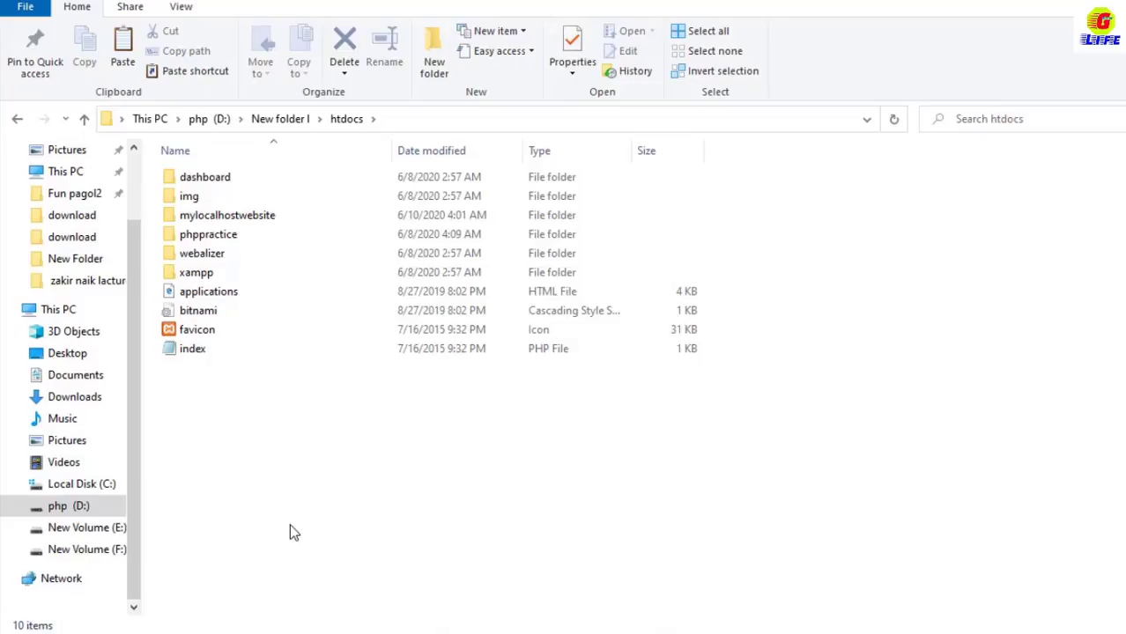
double_click(251, 217)
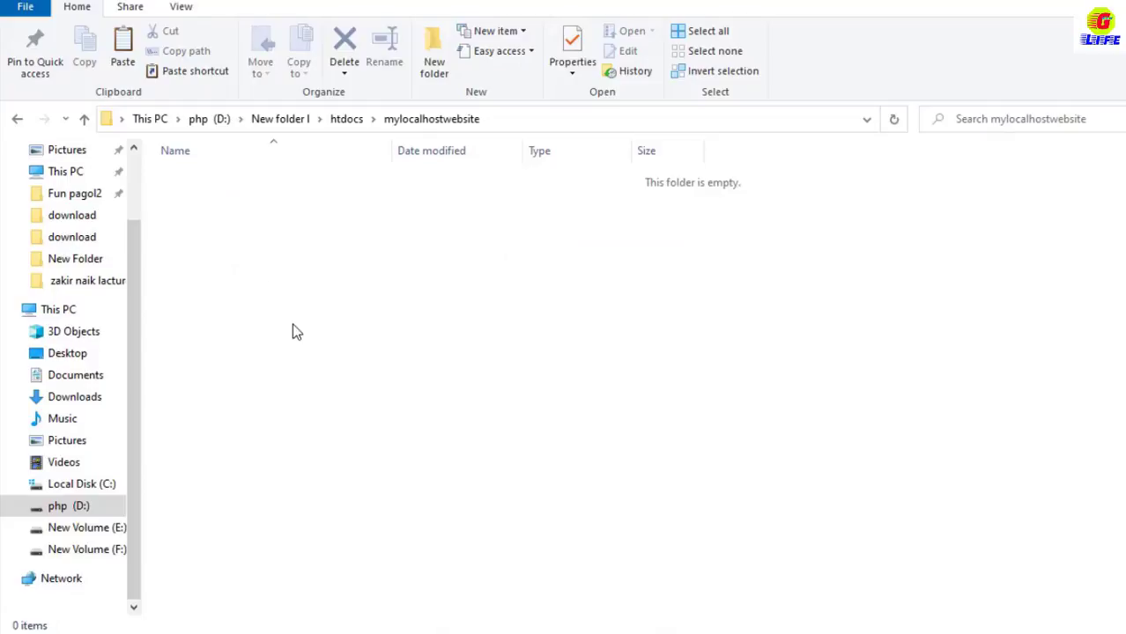
right_click(332, 283)
left_click(380, 403)
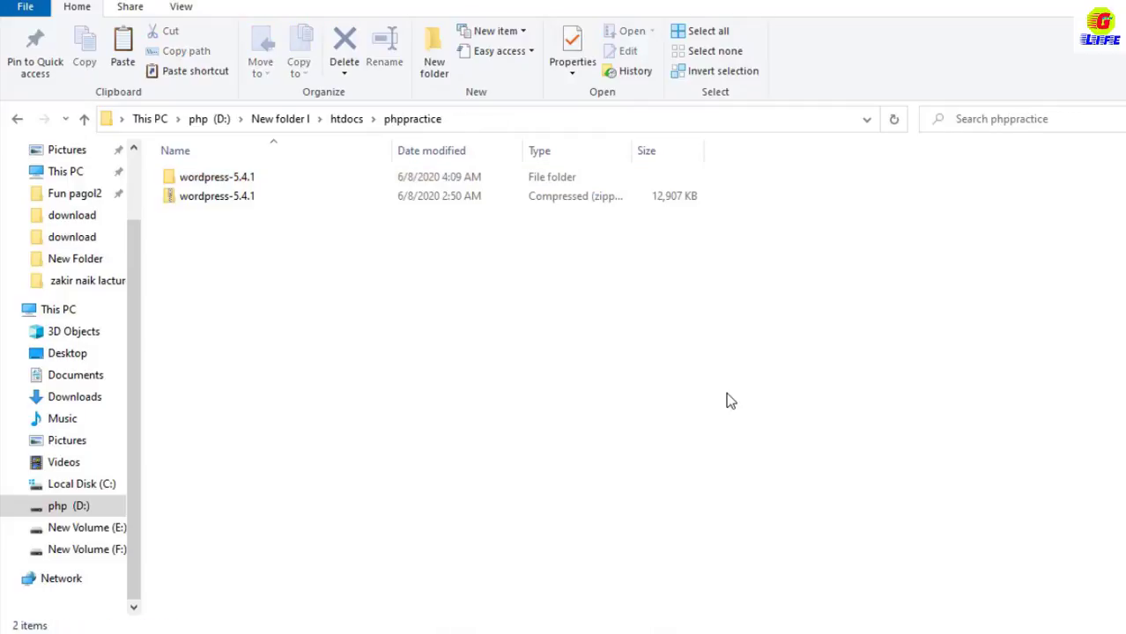
Step: Delete the compressed wordpress-5.4.1 archive from the phppractice folder
left_click(221, 197)
key("Delete")
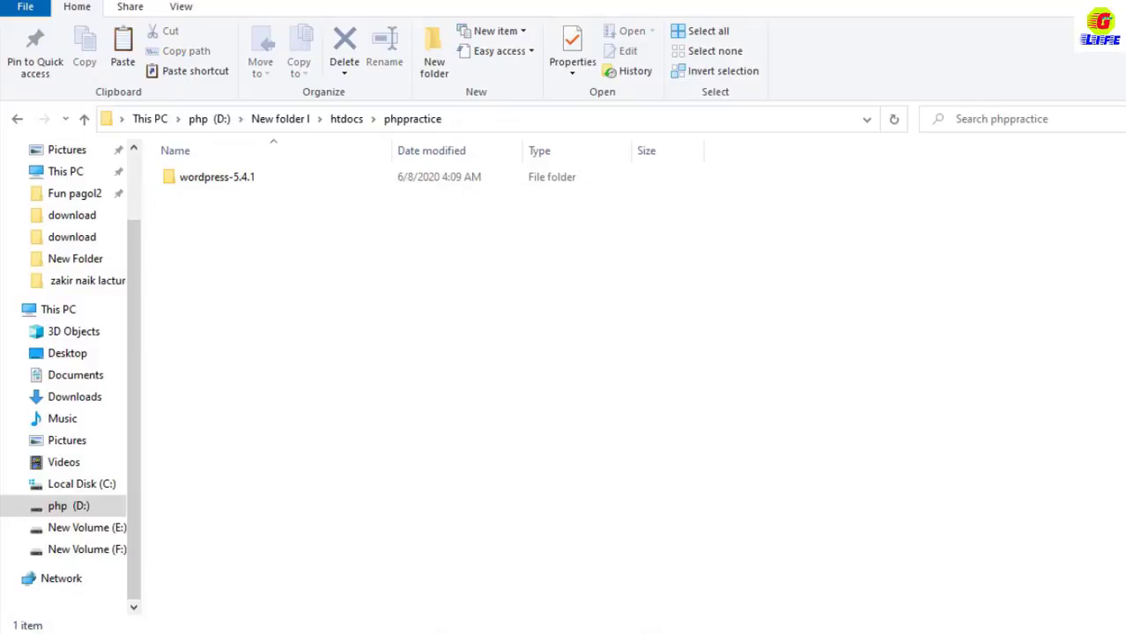
Step: Switch to the localhost dashboard in the browser and bring the XAMPP Control Panel to the front
left_click(650, 633)
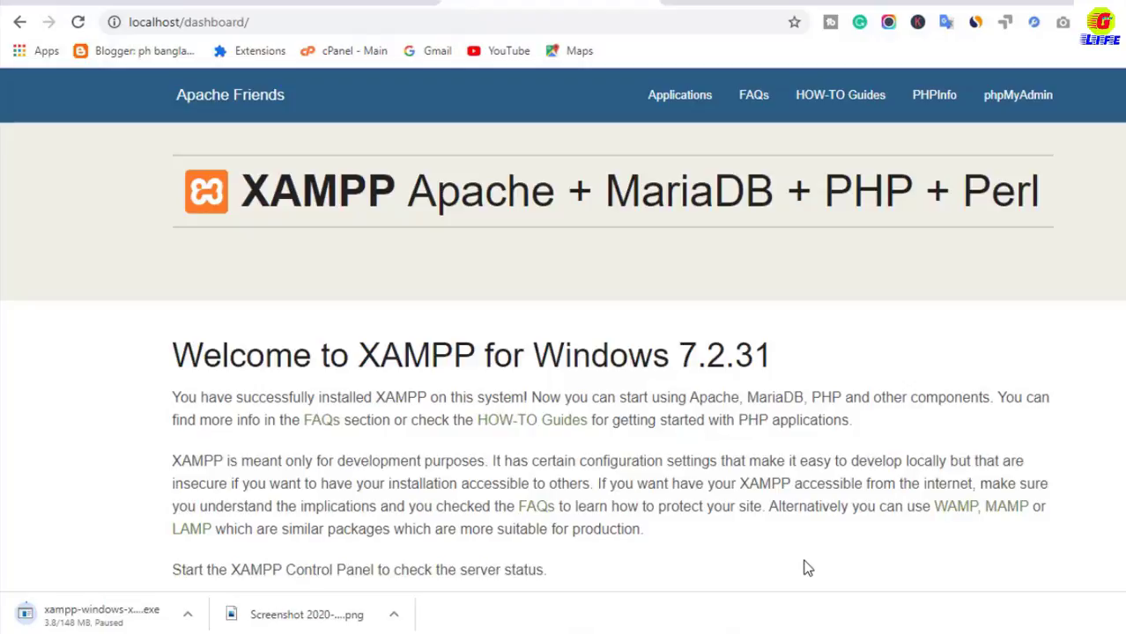
key("alt+Tab")
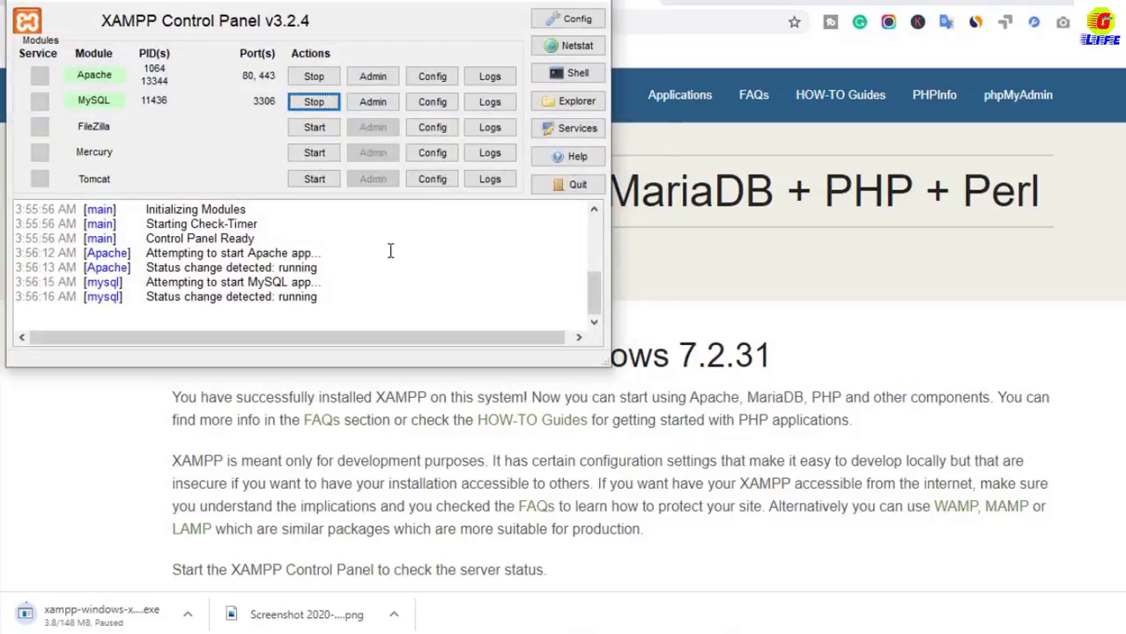
Step: Open phpMyAdmin from the XAMPP dashboard and create a database named phppractice with utf8mb4_general_ci collation
left_click(684, 289)
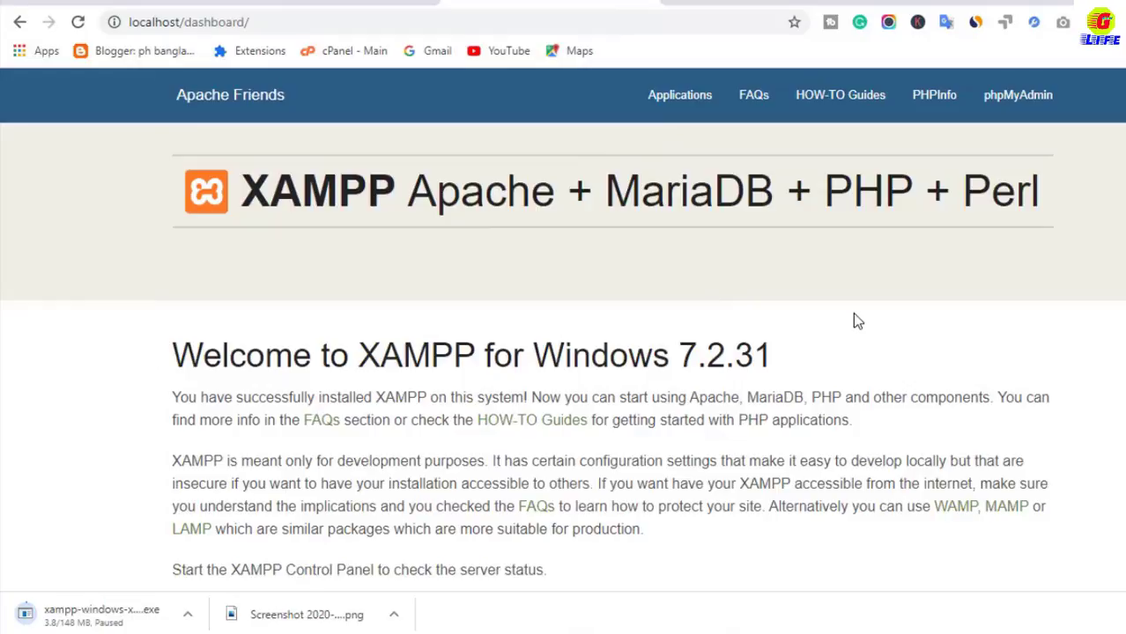
left_click(1017, 106)
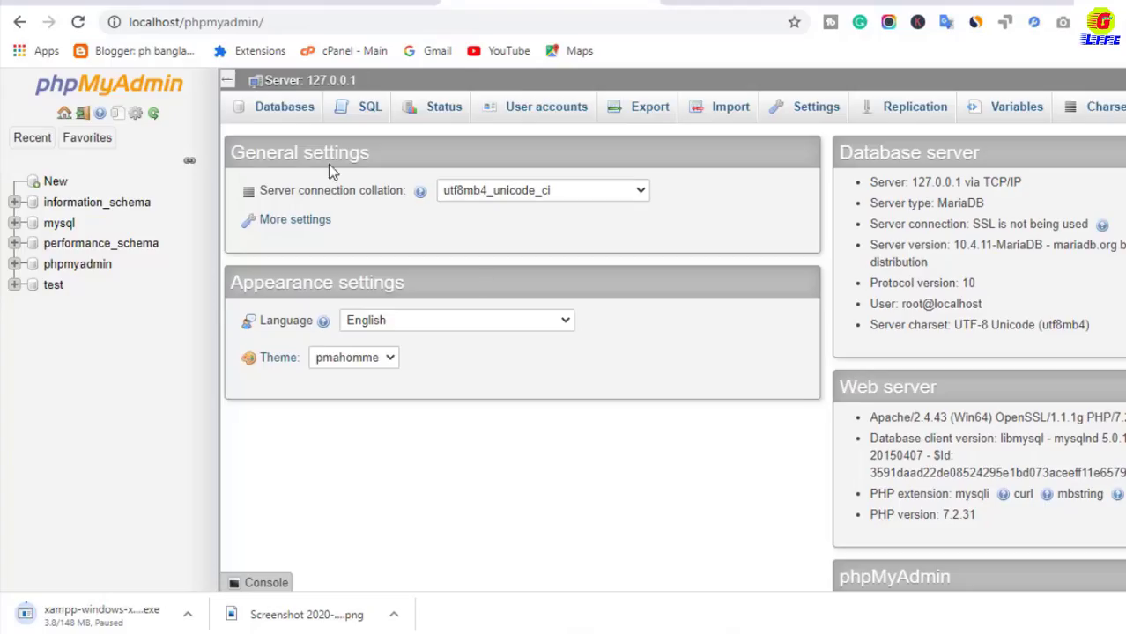
left_click(275, 107)
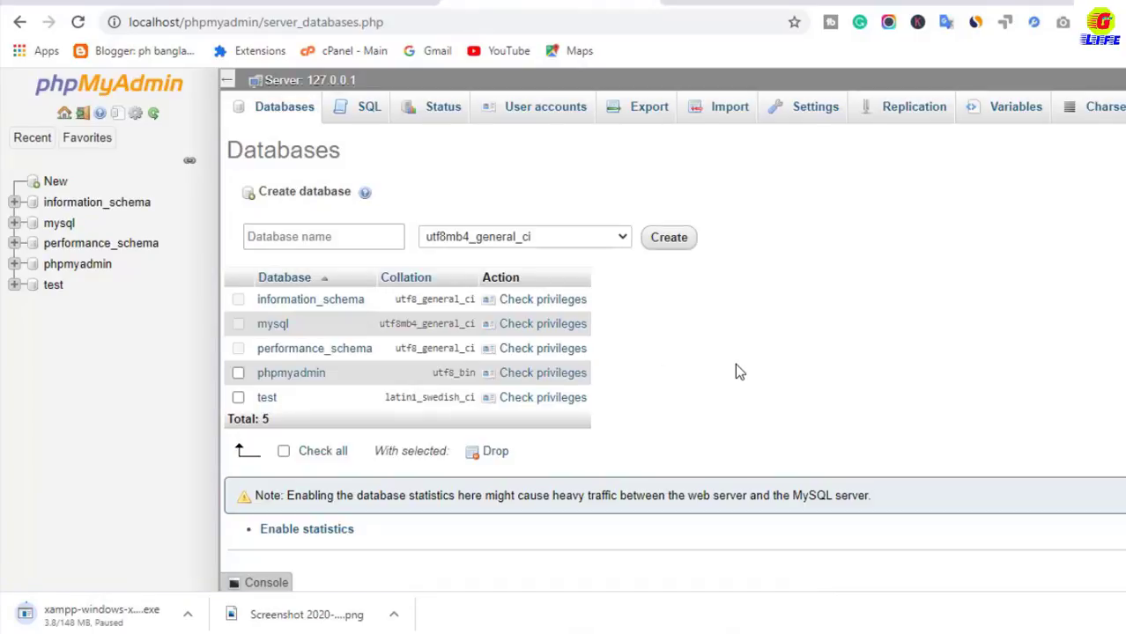
left_click(340, 238)
type("phppractice")
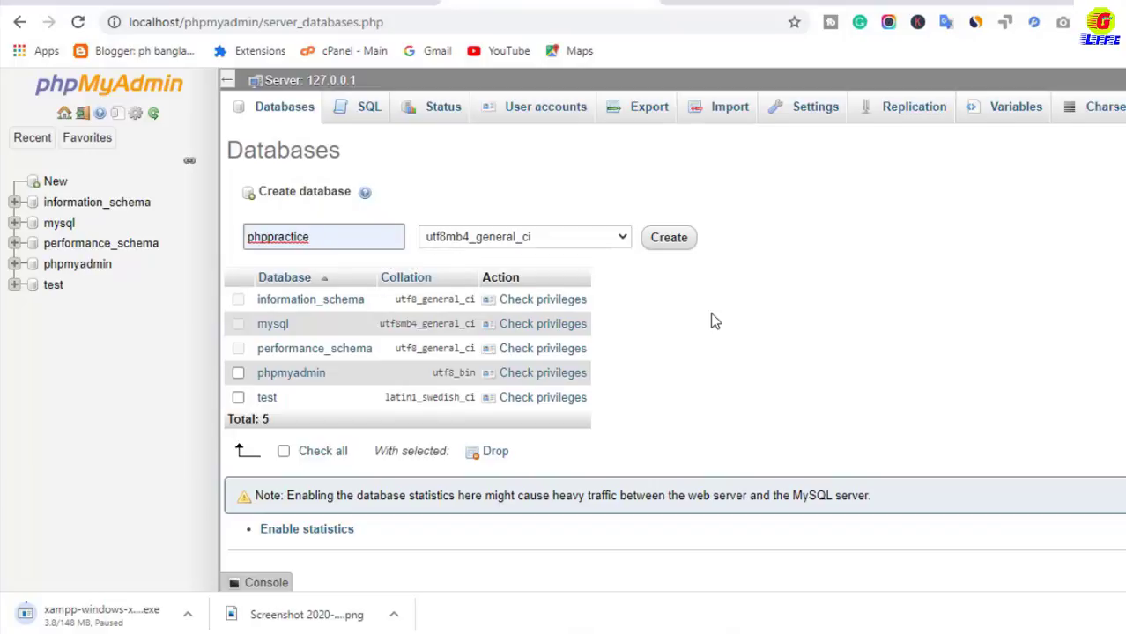
left_click(674, 243)
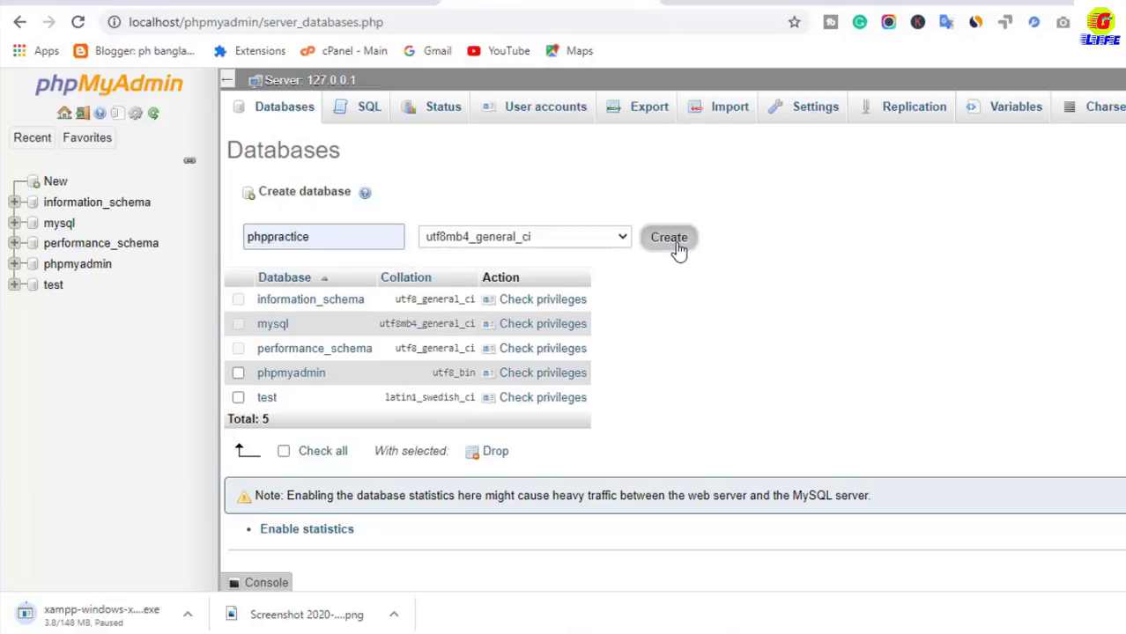
Step: Start a new phpMyAdmin user account with user name phppractice and any host, and enter and re-enter the account password
left_click(64, 115)
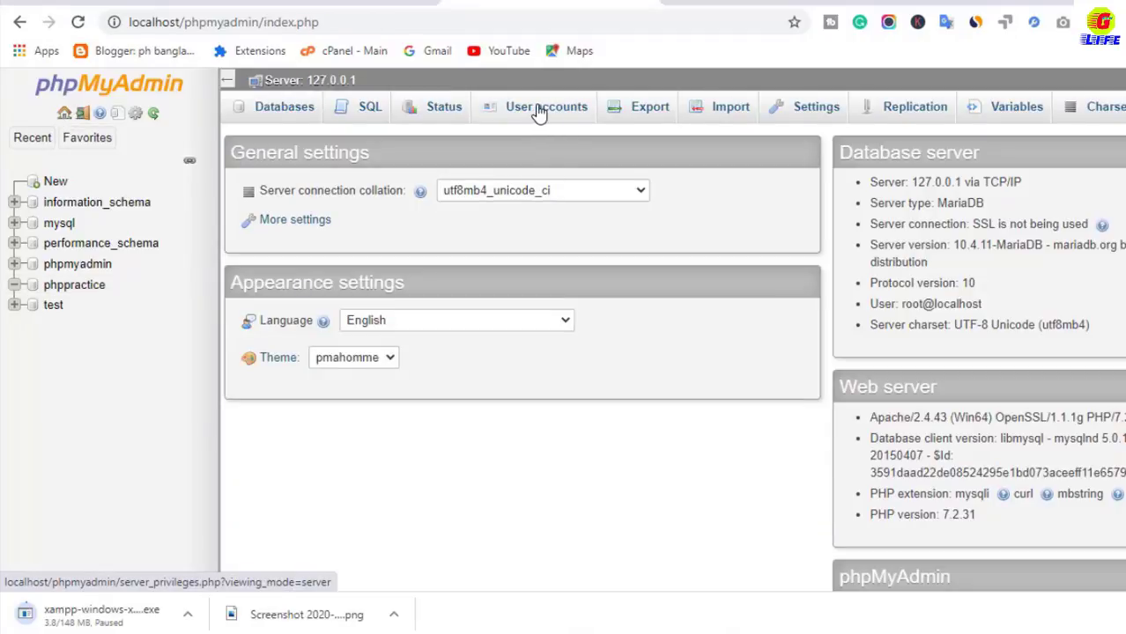
left_click(539, 109)
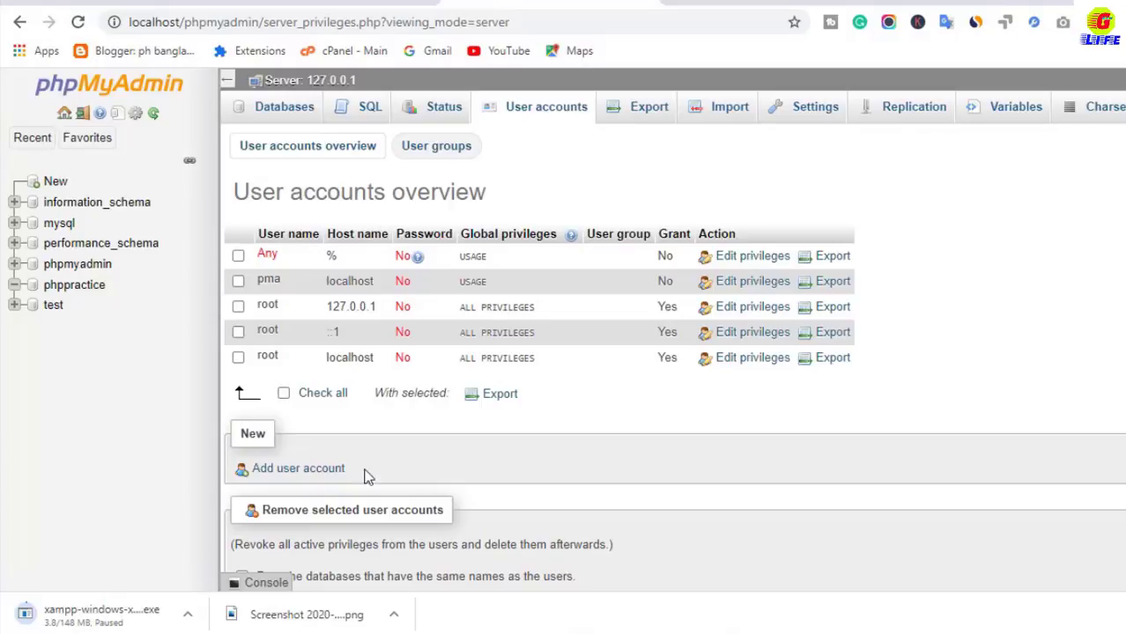
left_click(288, 472)
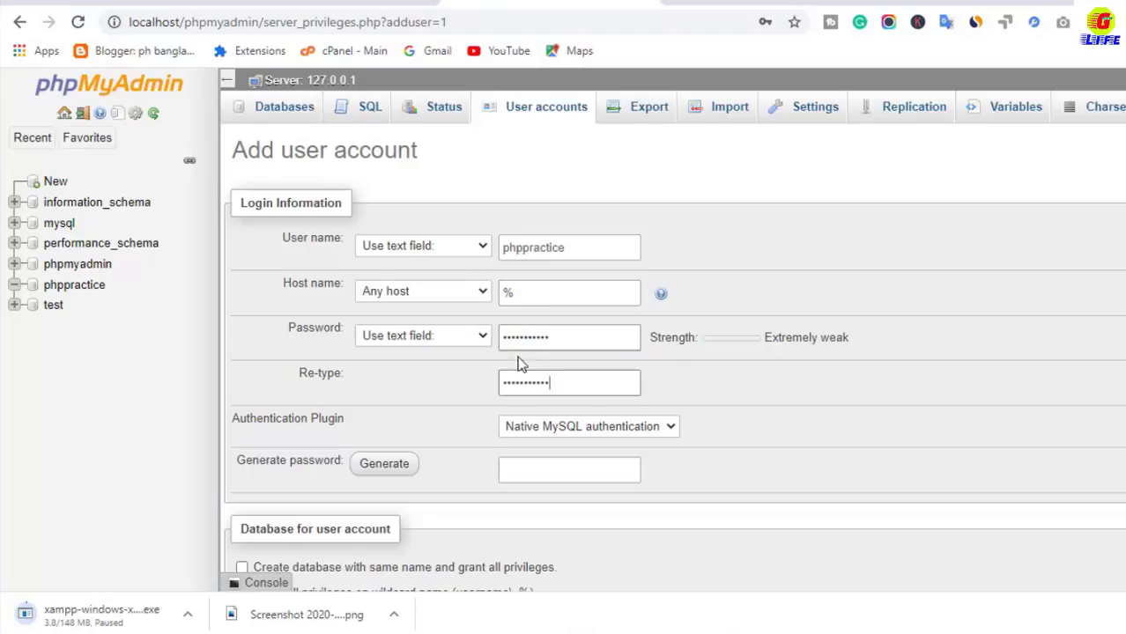
Step: Grant all global privileges to the user account, create it, and save its login in the browser
scroll(578, 403, "down", 3)
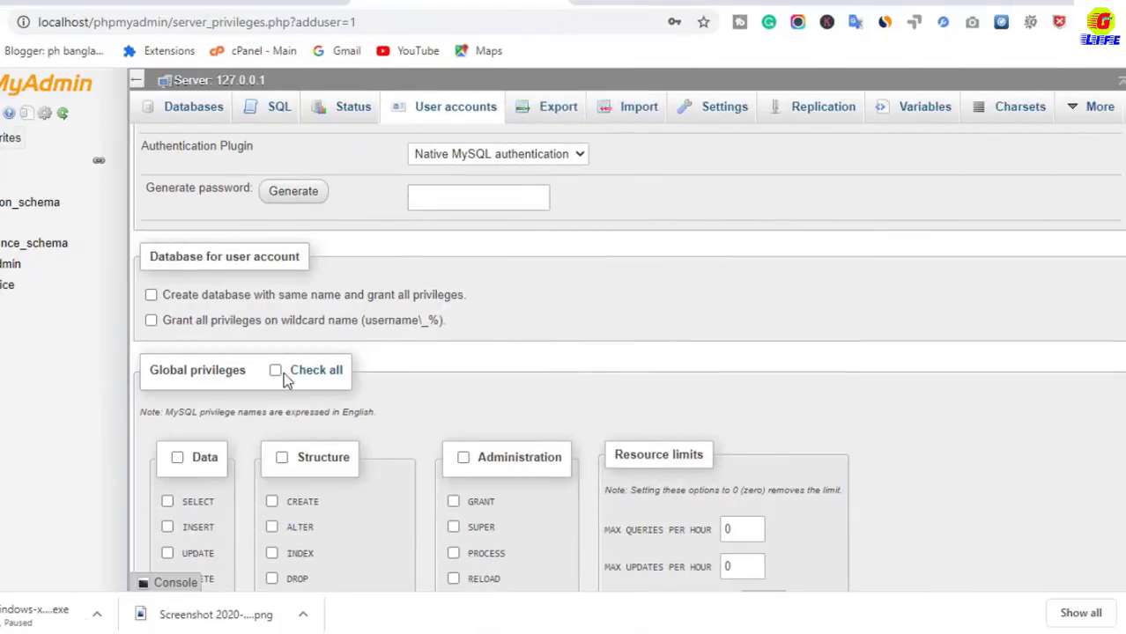
left_click(275, 371)
scroll(276, 383, "down", 10)
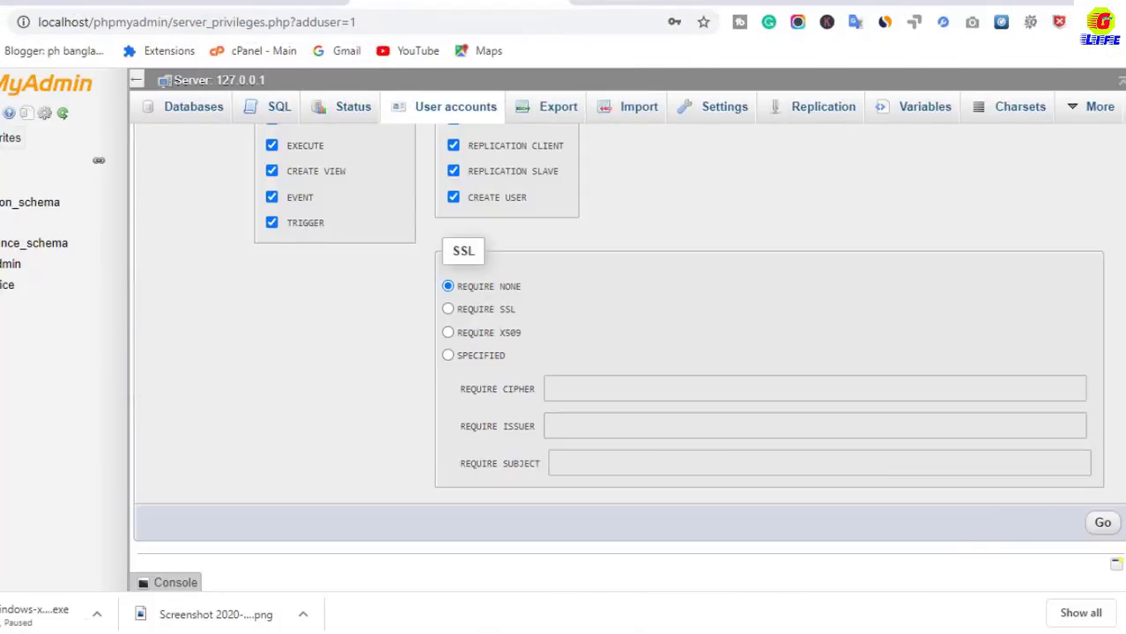
left_click(1104, 527)
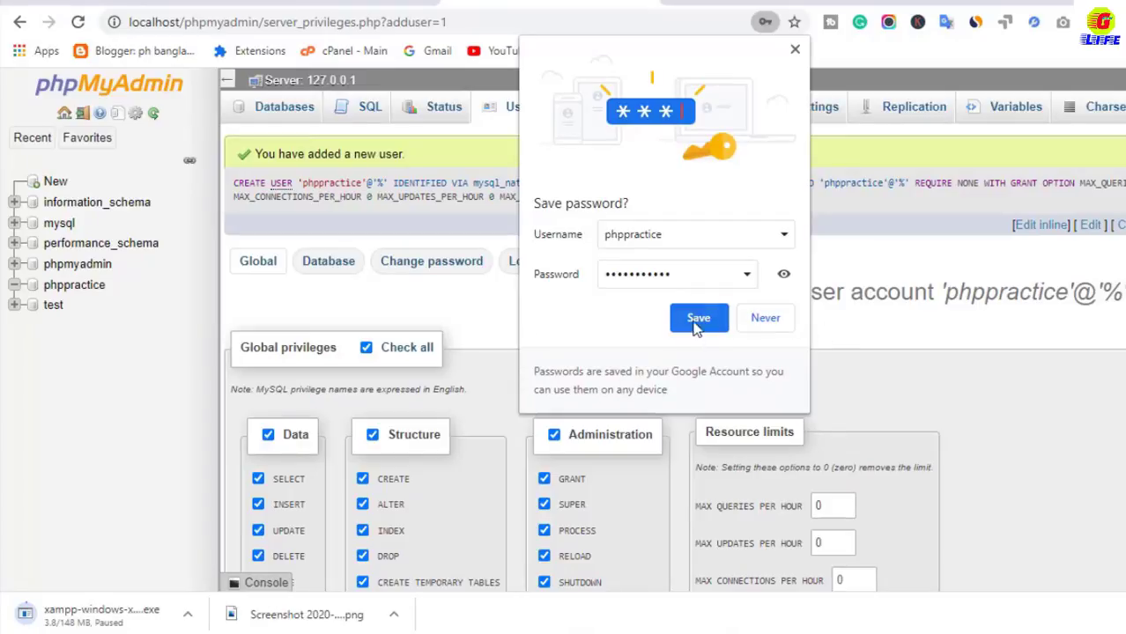
left_click(698, 317)
scroll(670, 405, "down", 1)
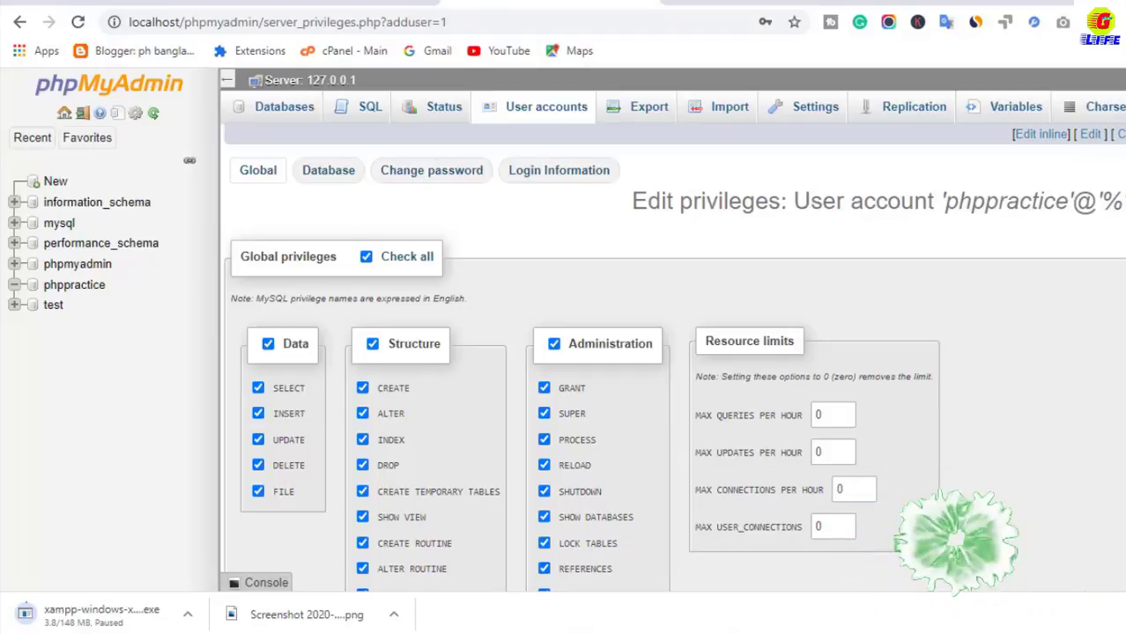
Step: Open wp-config-sample from the wordpress folder in Notepad and set DB_NAME to phppractice, DB_USER to phpractice and DB_PASSWORD to the database password
mouse_move(467, 633)
left_click(368, 572)
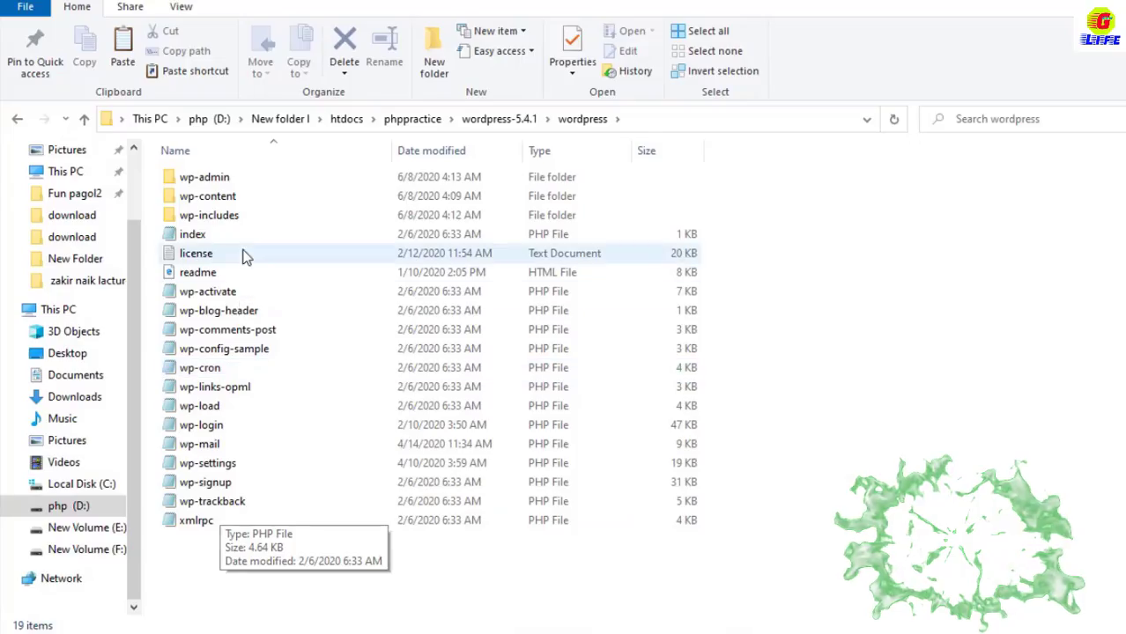
double_click(247, 349)
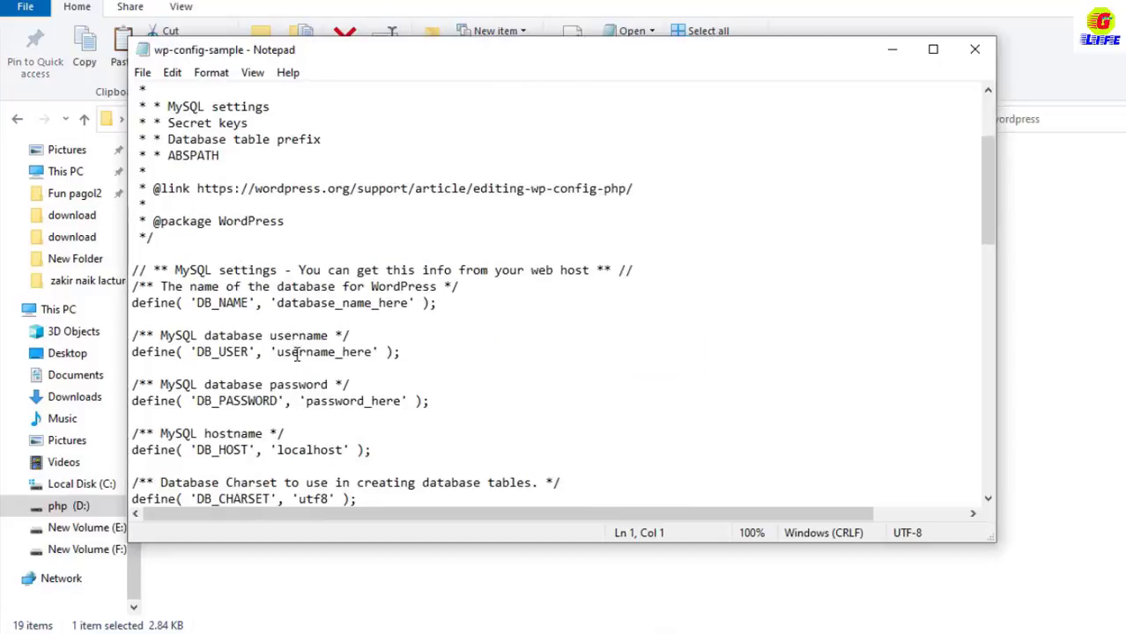
scroll(374, 382, "down", 4)
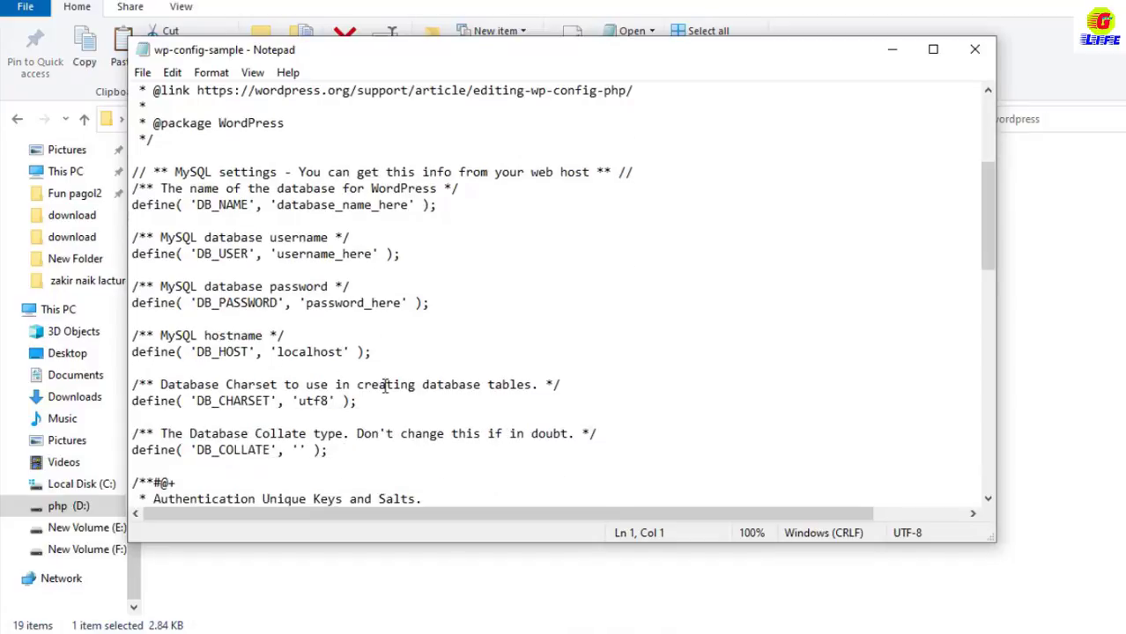
scroll(360, 380, "up", 3)
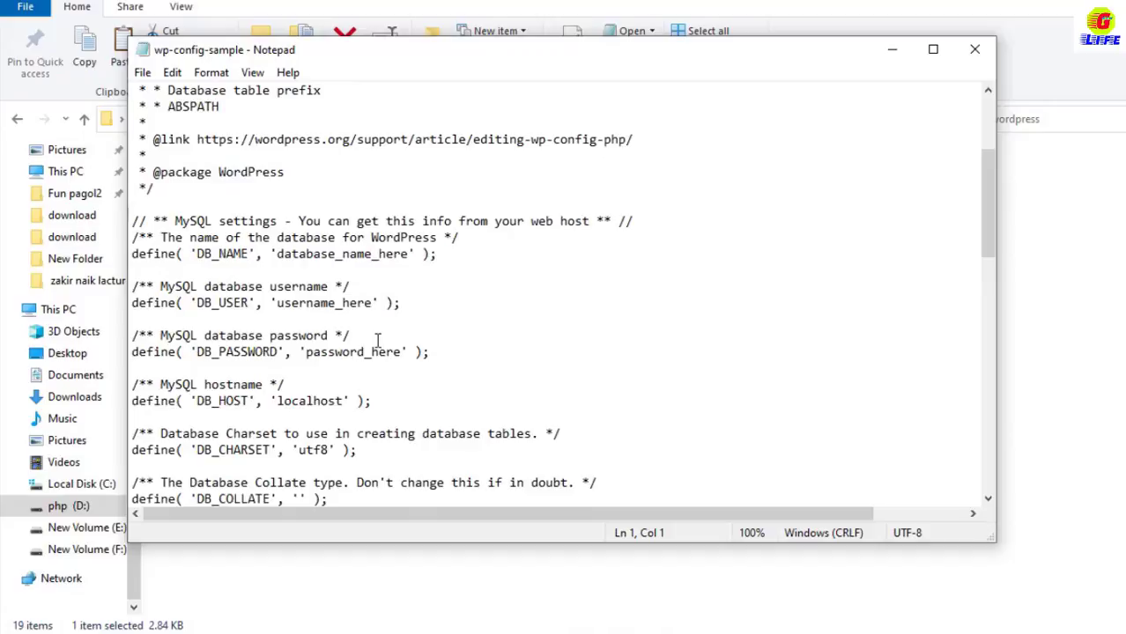
scroll(380, 388, "down", 1)
scroll(329, 402, "down", 2)
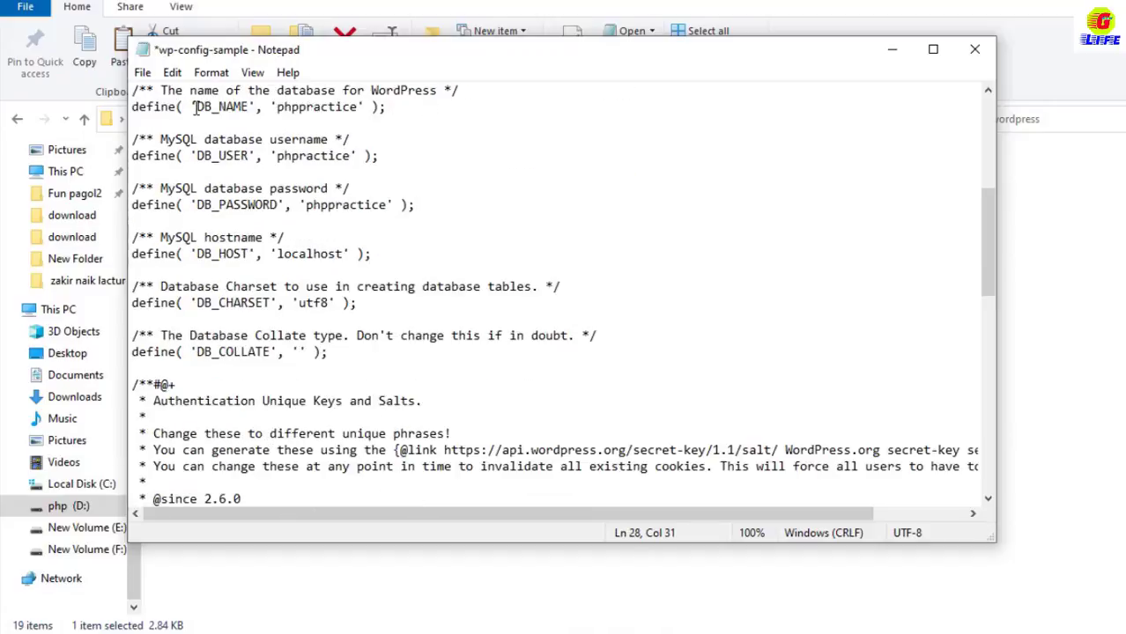
Step: Review the DB_NAME, DB_USER and DB_PASSWORD definitions in wp-config-sample and close the file
left_click_drag(195, 106, 384, 121)
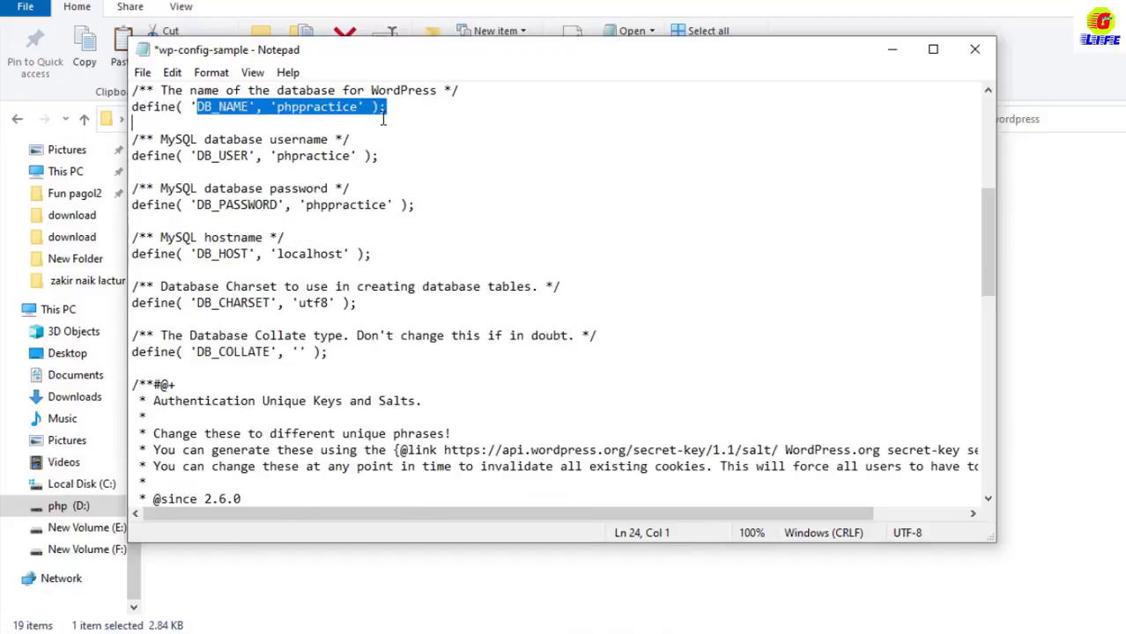
left_click_drag(191, 155, 390, 186)
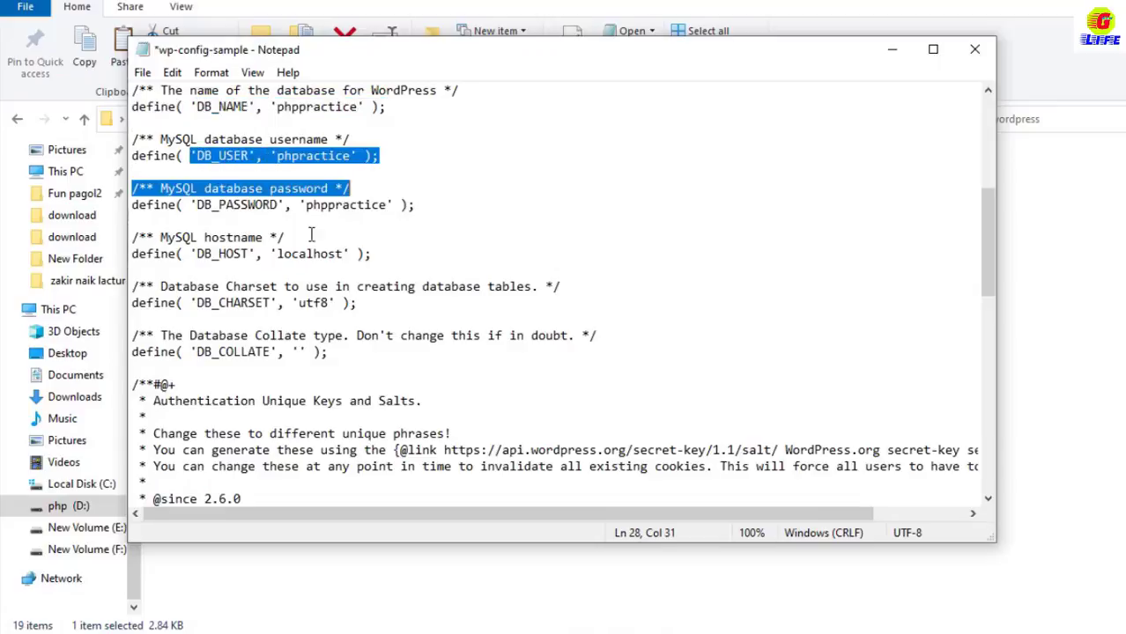
left_click(246, 219)
left_click_drag(233, 205, 371, 220)
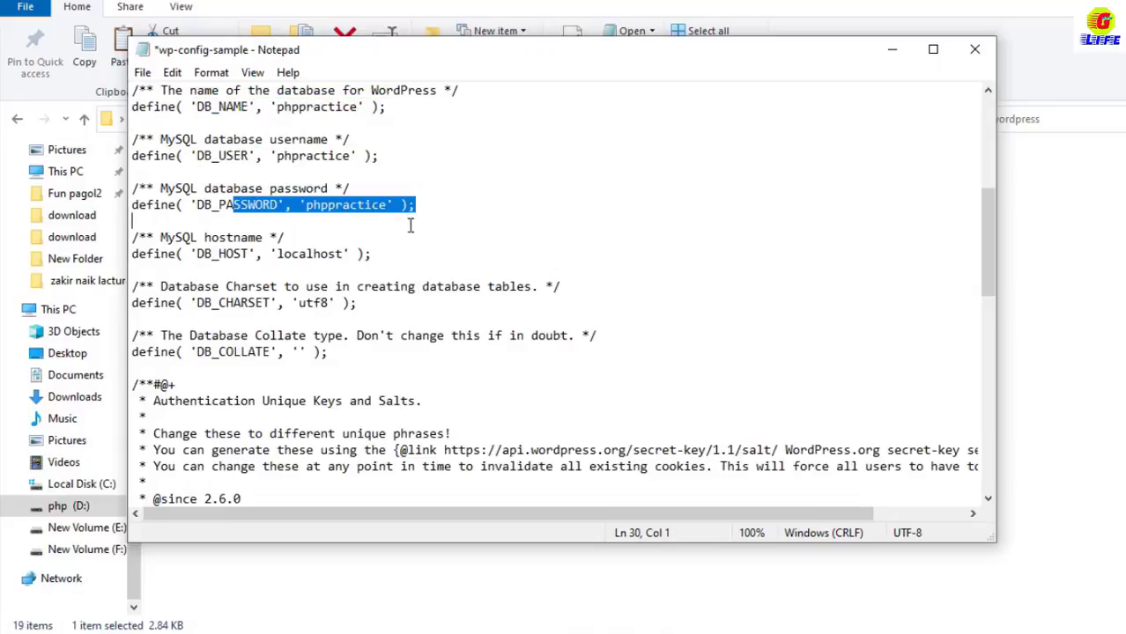
left_click(475, 220)
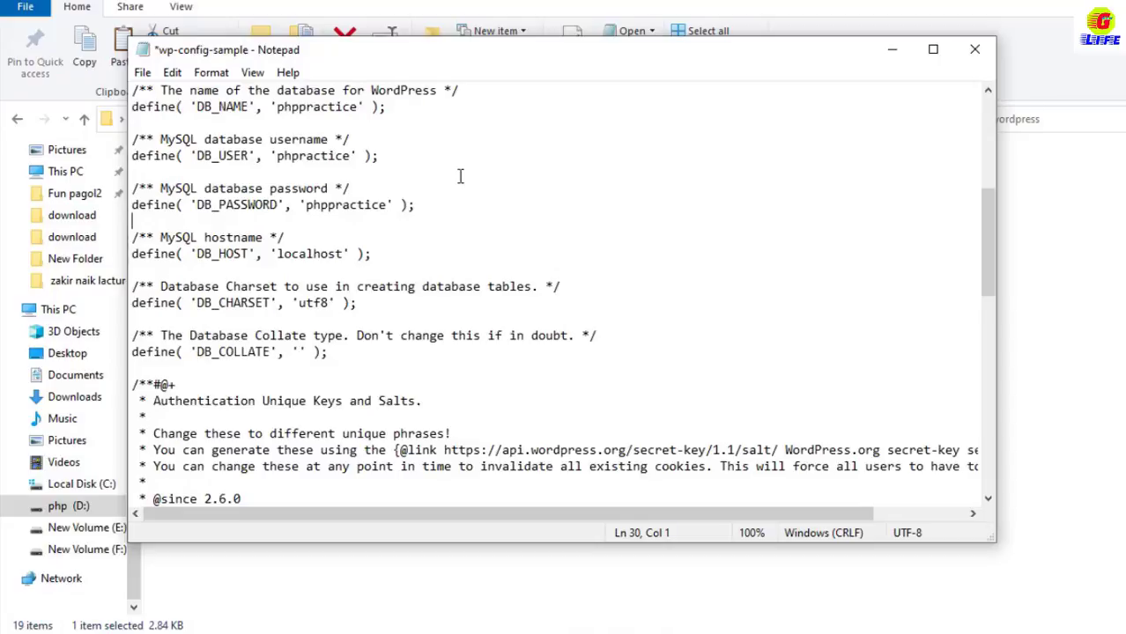
scroll(453, 402, "down", 1)
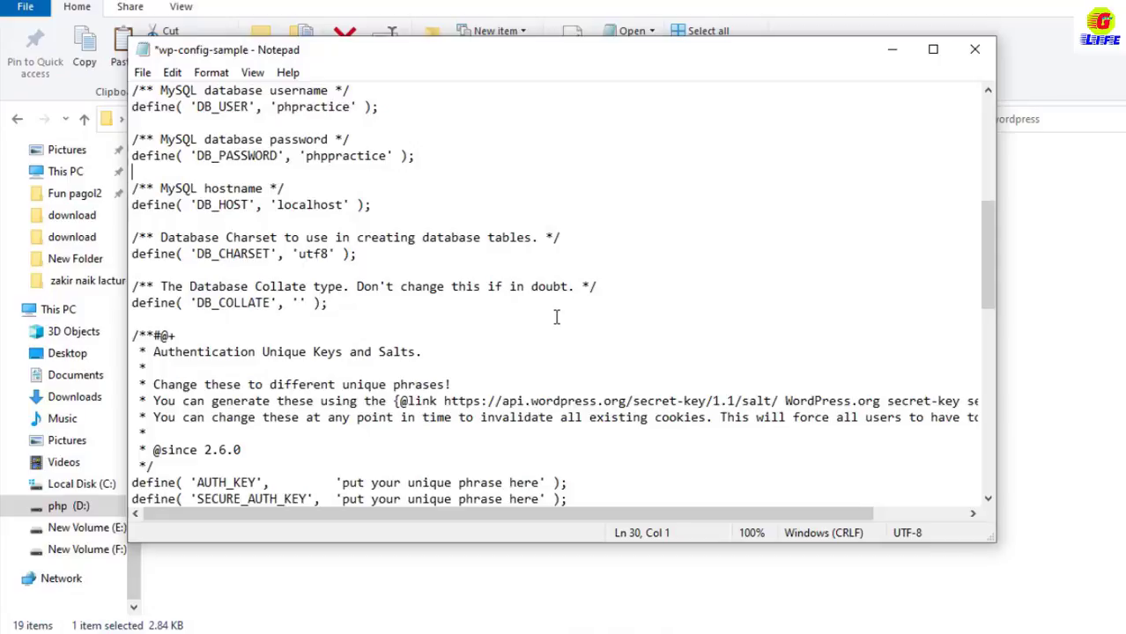
left_click(386, 254)
left_click(975, 49)
left_click(572, 322)
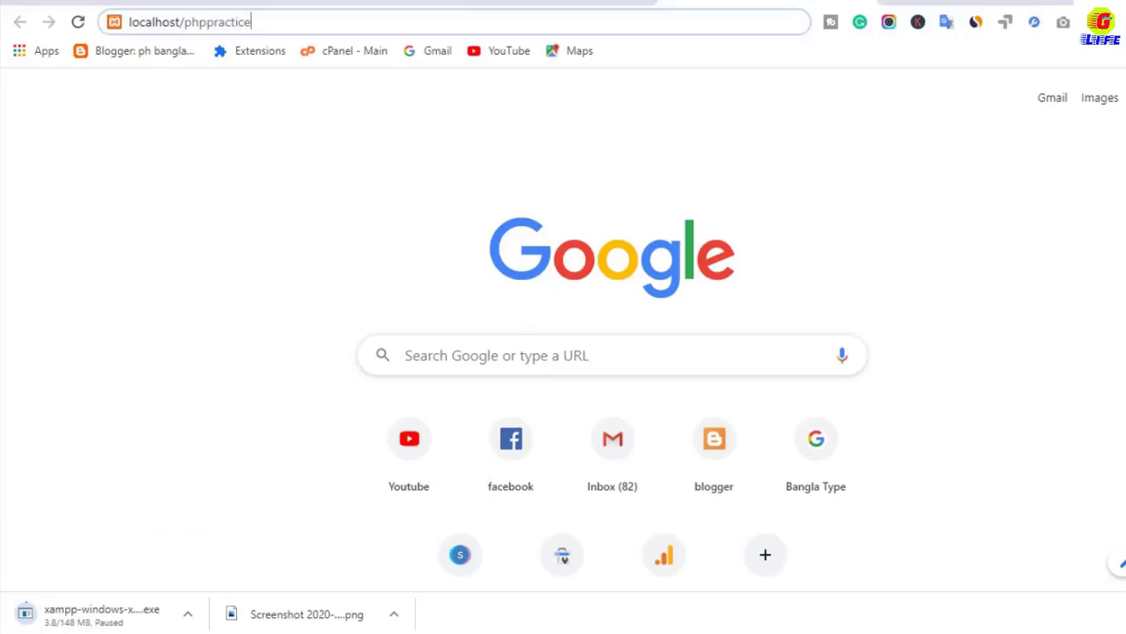
Step: Load localhost/phppractice in the browser, open the WordPress setup in its wordpress folder, and continue with English (United States)
key("Return")
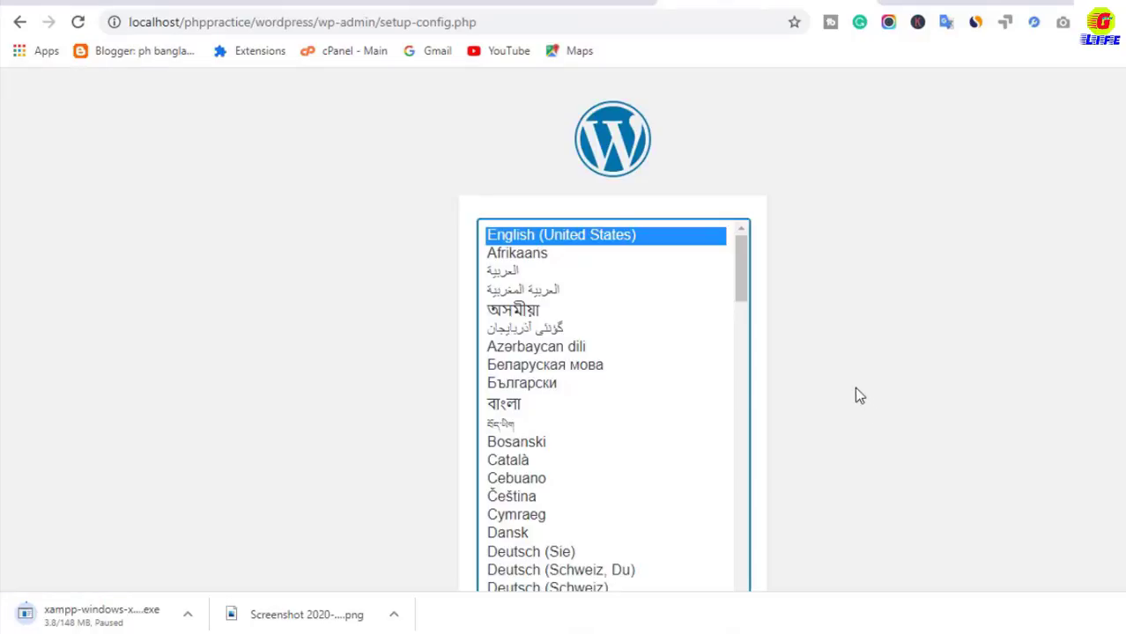
scroll(640, 553, "down", 6)
scroll(644, 557, "up", 6)
scroll(1051, 448, "down", 2)
left_click(687, 539)
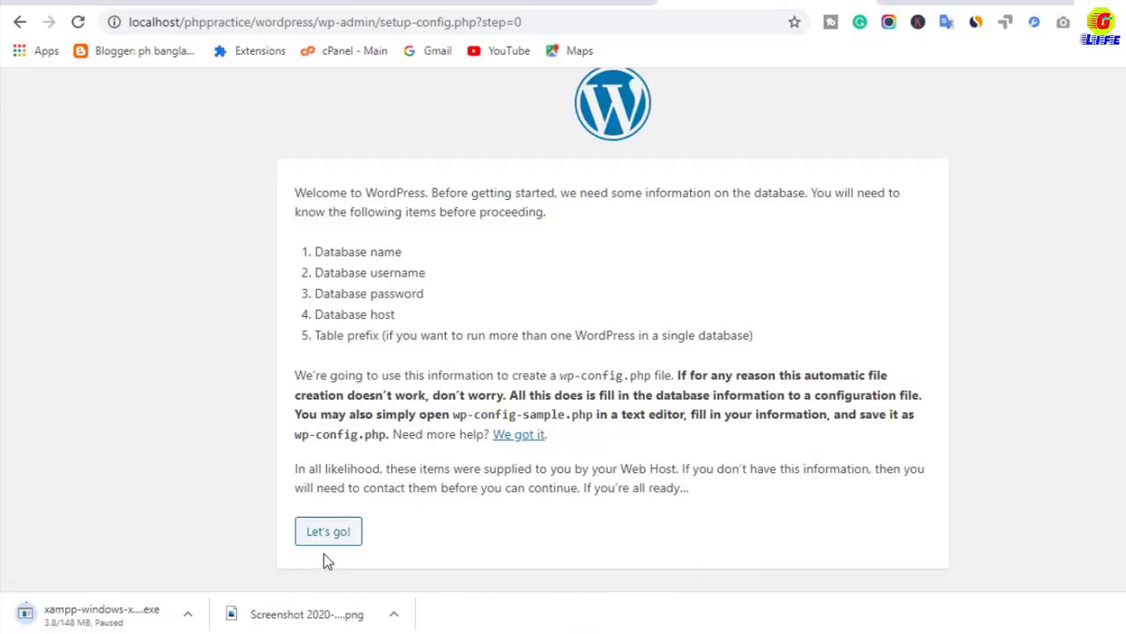
Step: Submit database name and username phppractice, the database password, host localhost and table prefix wp_, and run the installation
left_click(326, 542)
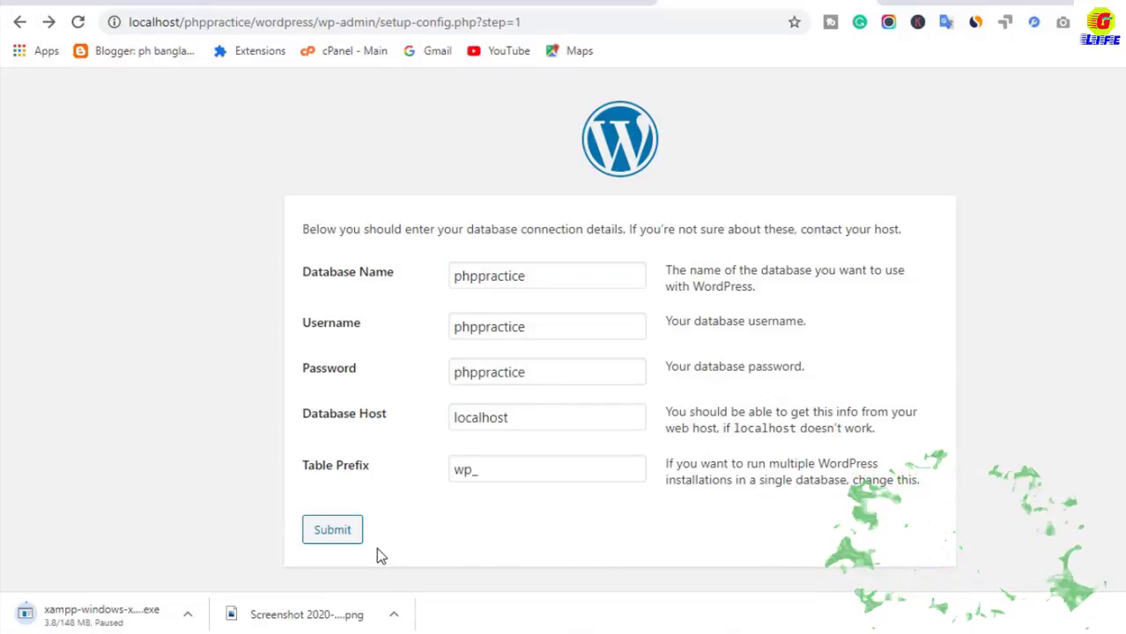
left_click(340, 534)
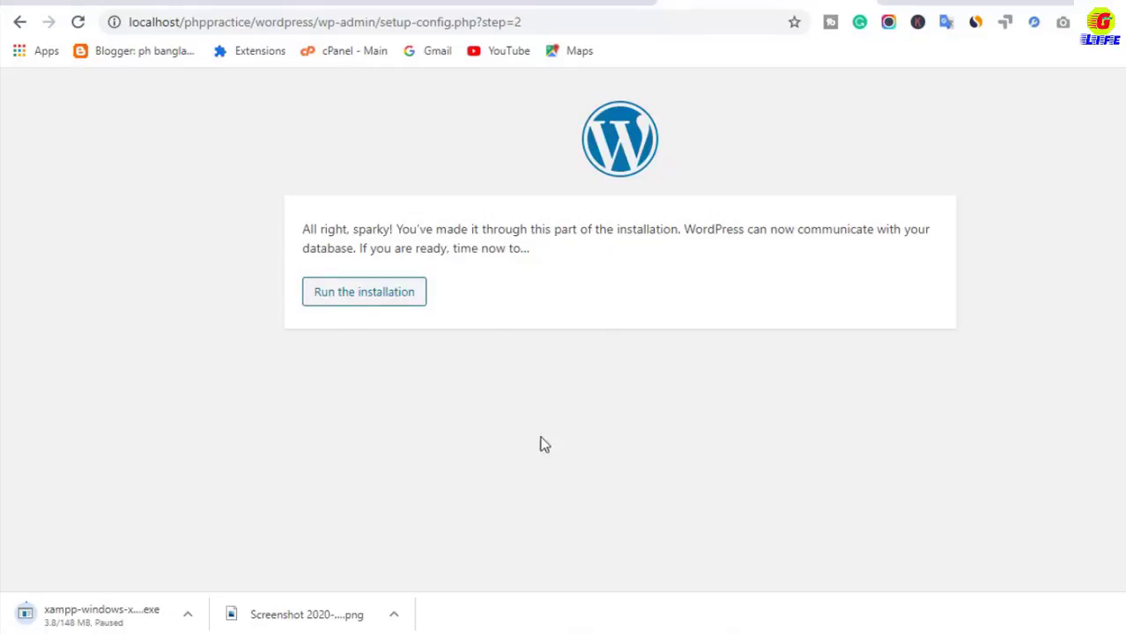
left_click(351, 300)
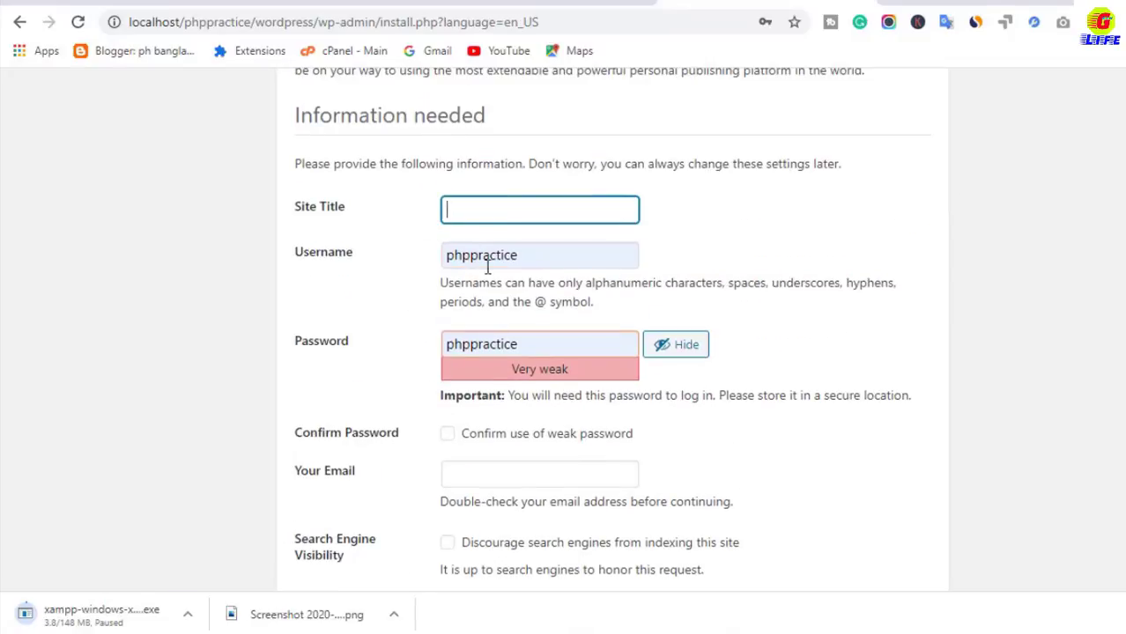
Step: Install WordPress with site title PracticeWeb, username phppractice, the account password with weak use confirmed, and the contact e-mail, and open the admin dashboard
scroll(528, 344, "down", 1)
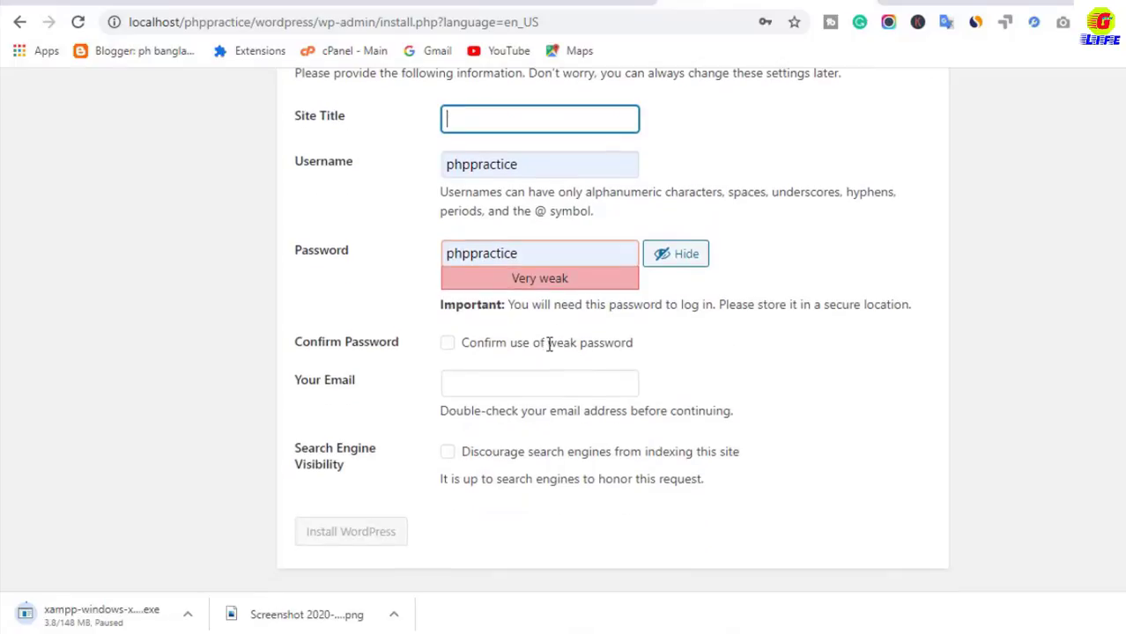
scroll(547, 419, "up", 1)
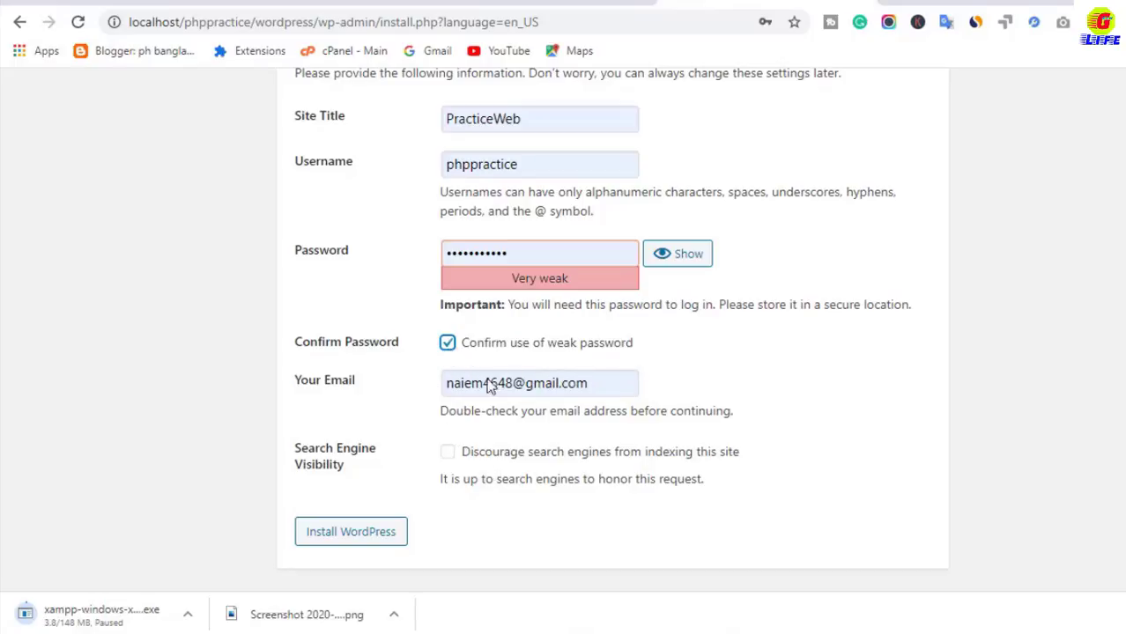
left_click(359, 539)
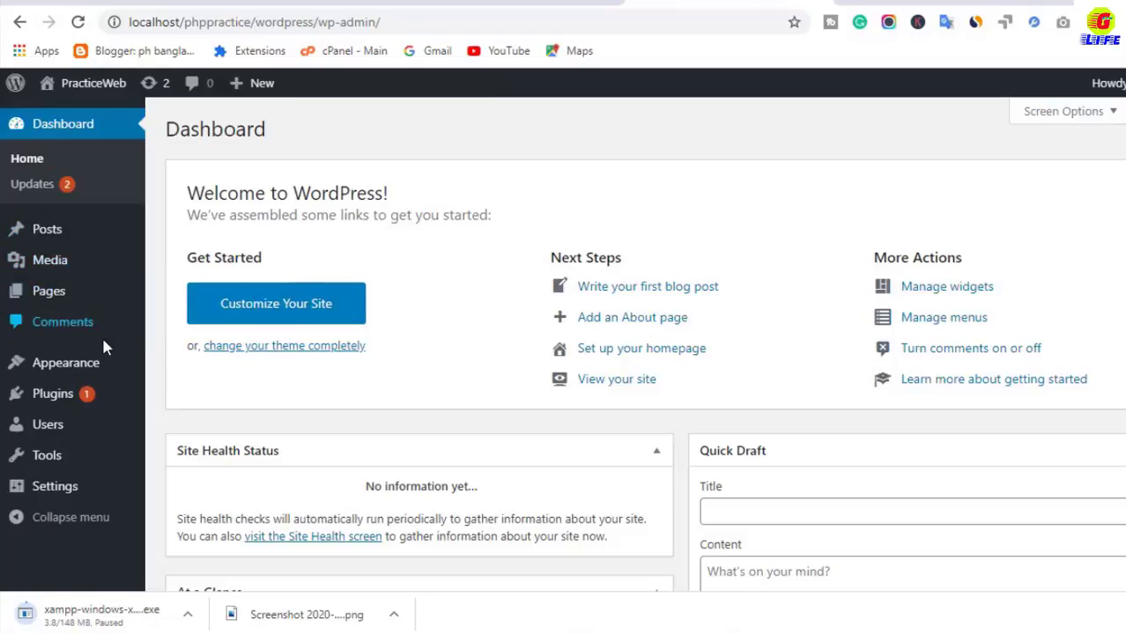
mouse_move(98, 397)
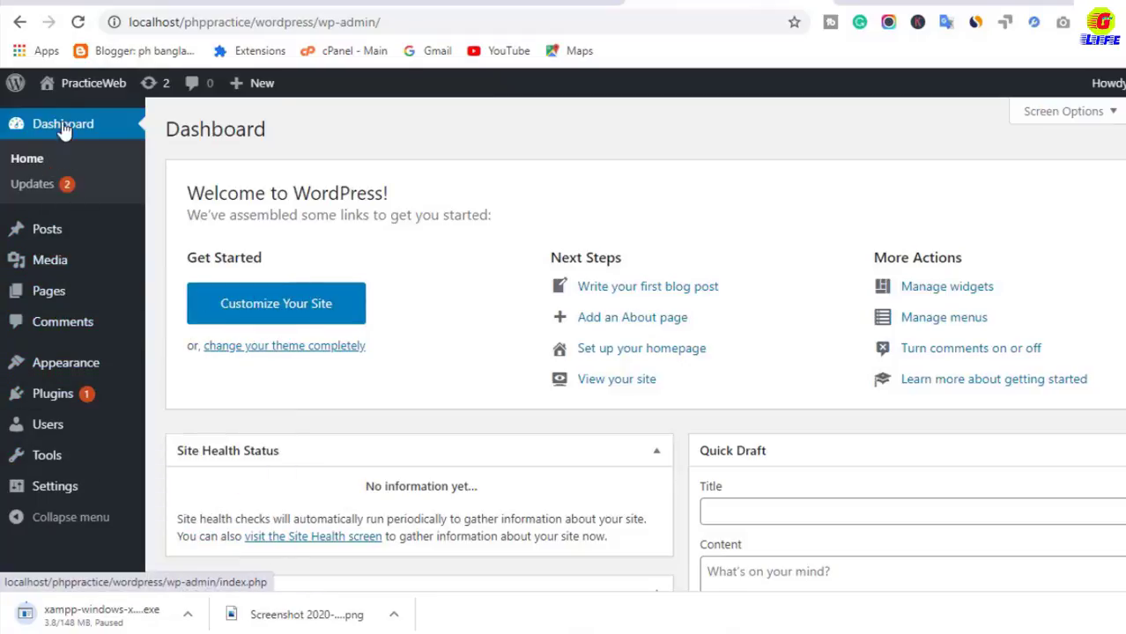